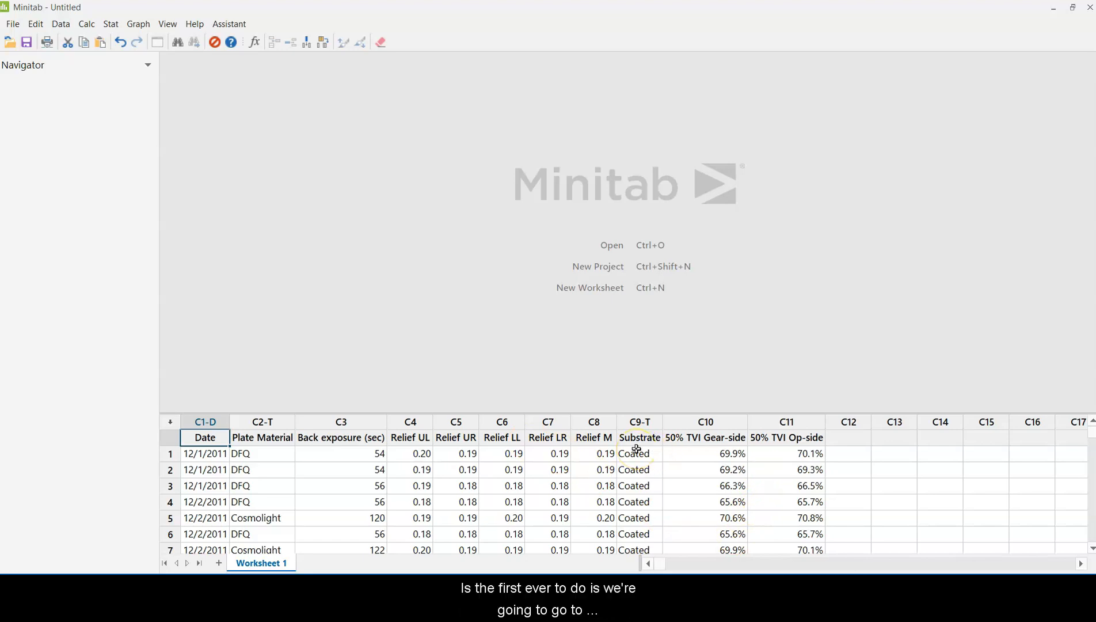
Step: Start a new scatterplot of the With Regression type
{"action": "left_click", "coordinate": [141, 24]}
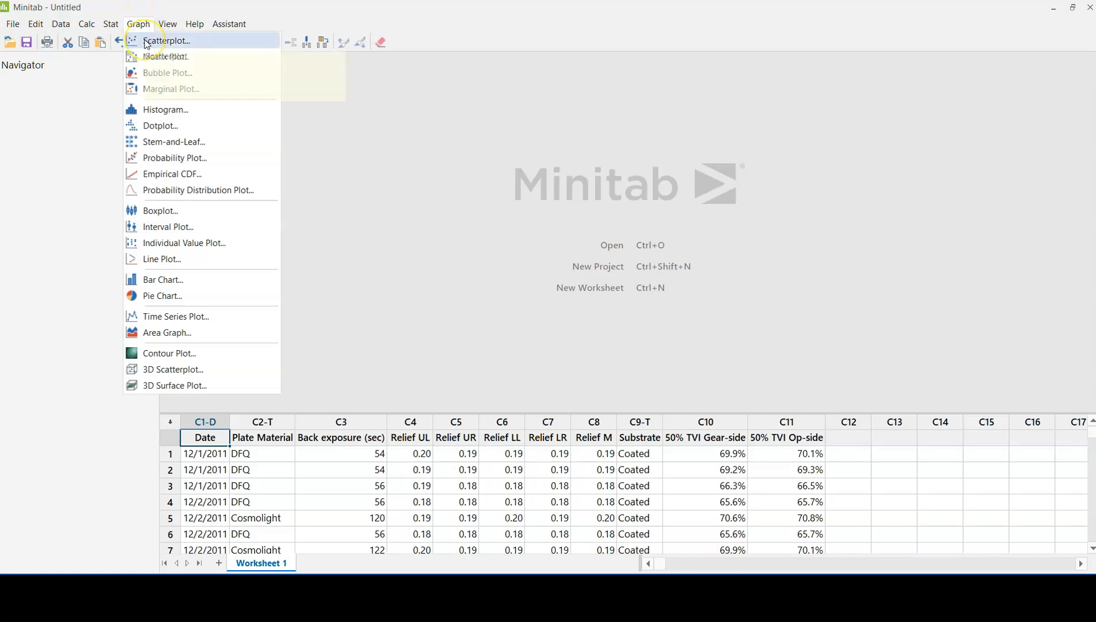
{"action": "left_click", "coordinate": [146, 42]}
{"action": "left_click", "coordinate": [573, 260]}
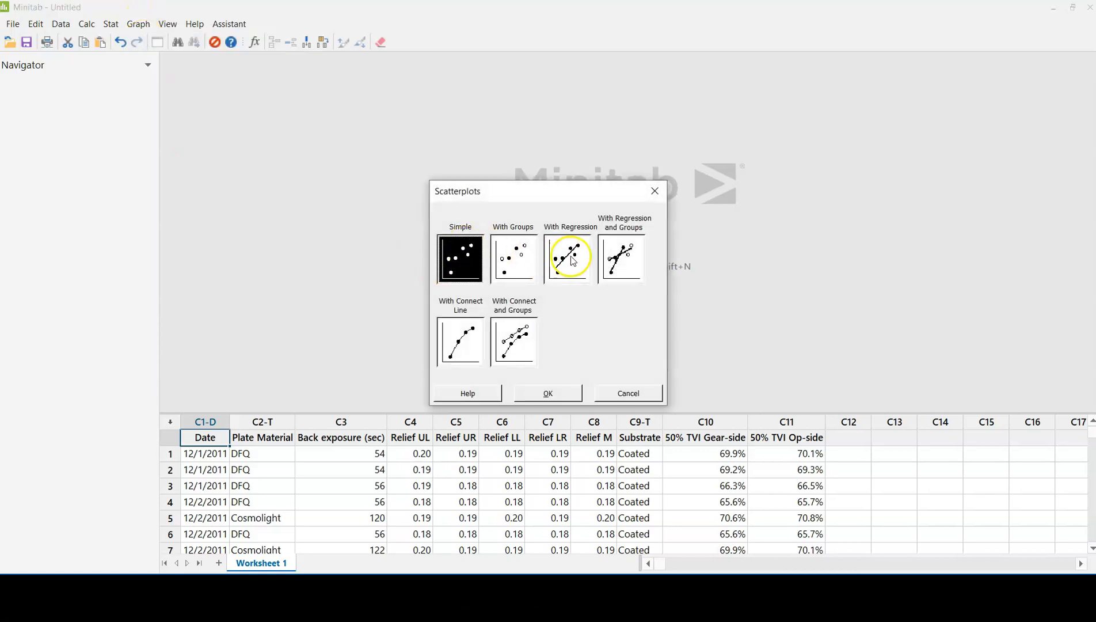
{"action": "left_click", "coordinate": [548, 395]}
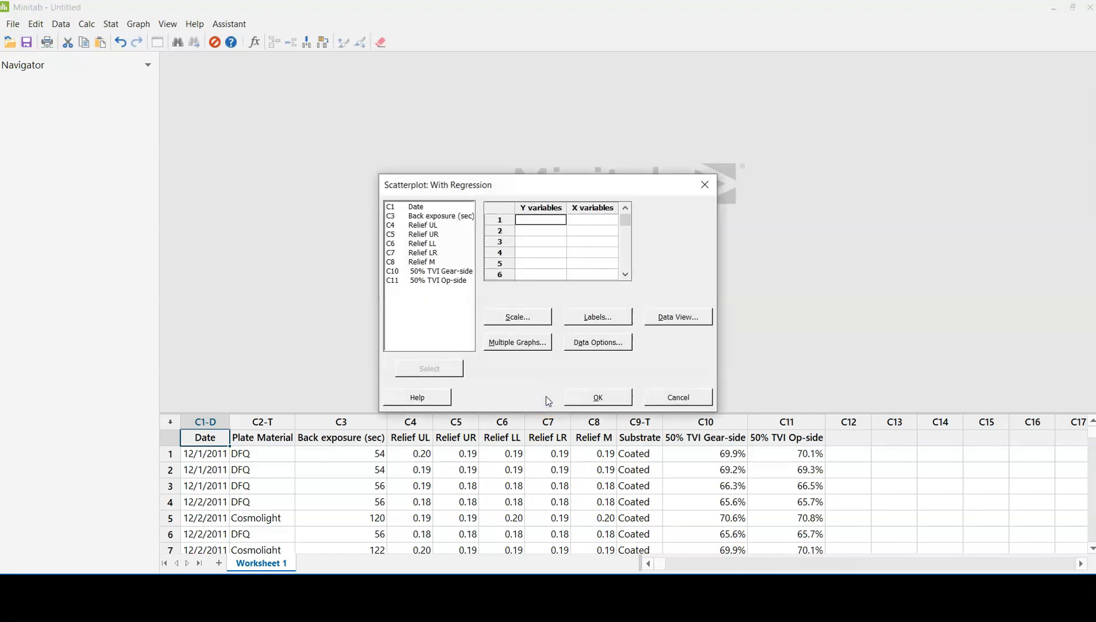
Step: Assign Back exposure (sec) as the X variable and Relief UL as the Y variable, keeping the default scale settings
{"action": "left_click", "coordinate": [583, 222]}
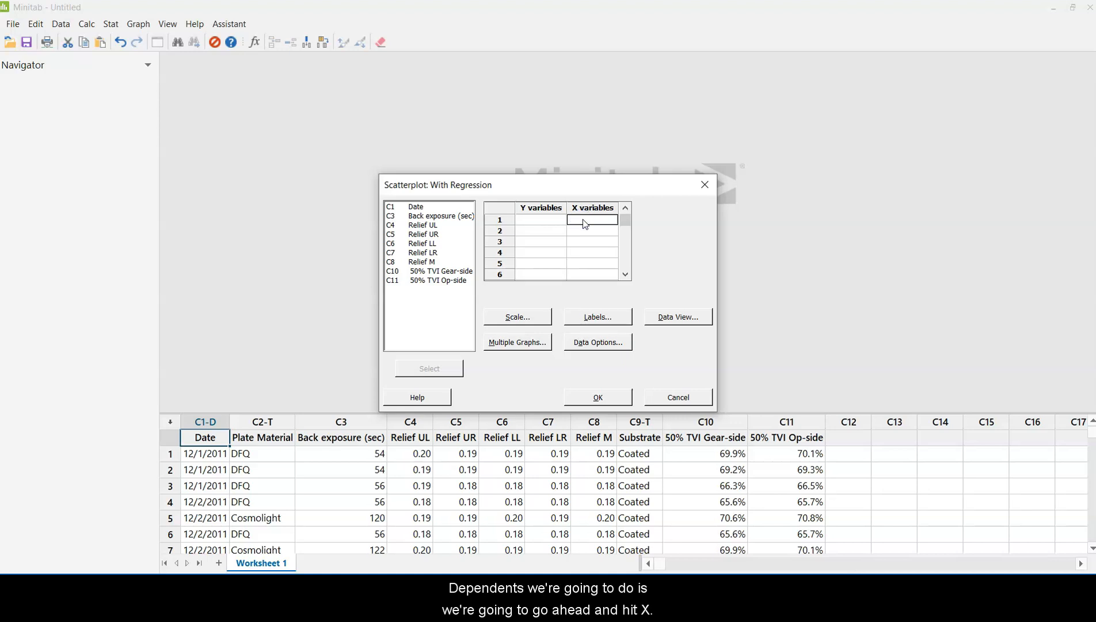
{"action": "left_click", "coordinate": [446, 217]}
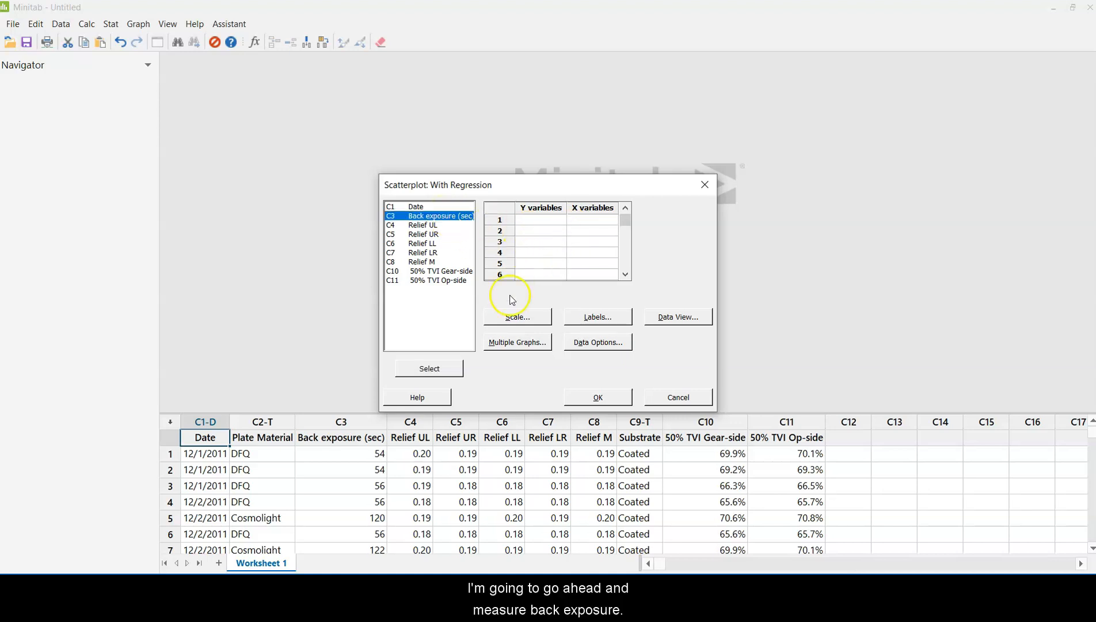
{"action": "left_click", "coordinate": [445, 372]}
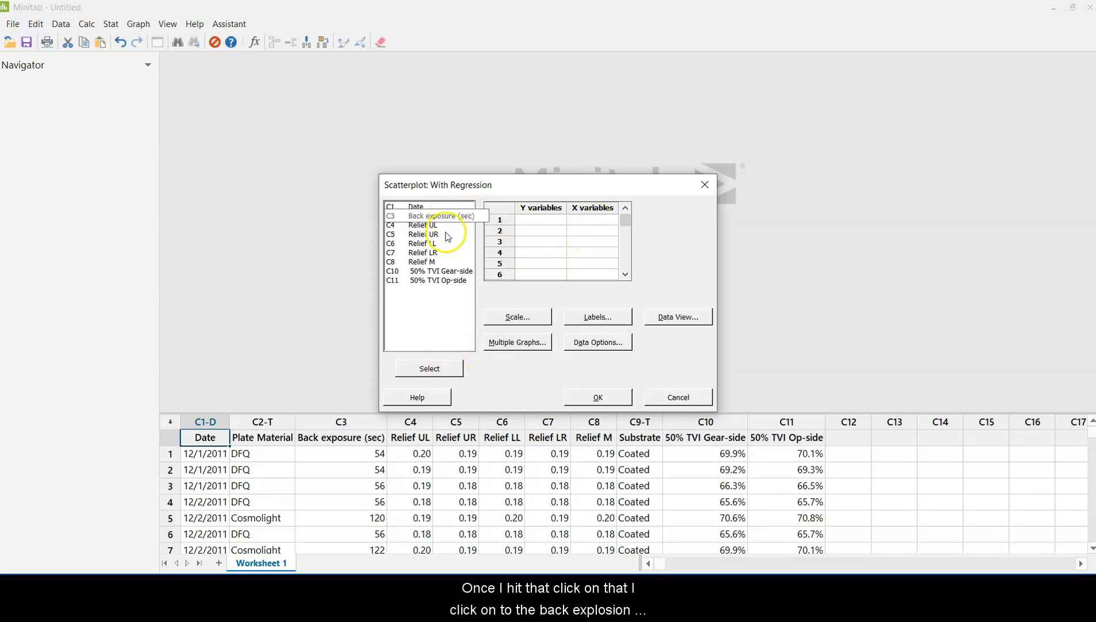
{"action": "left_click", "coordinate": [405, 362]}
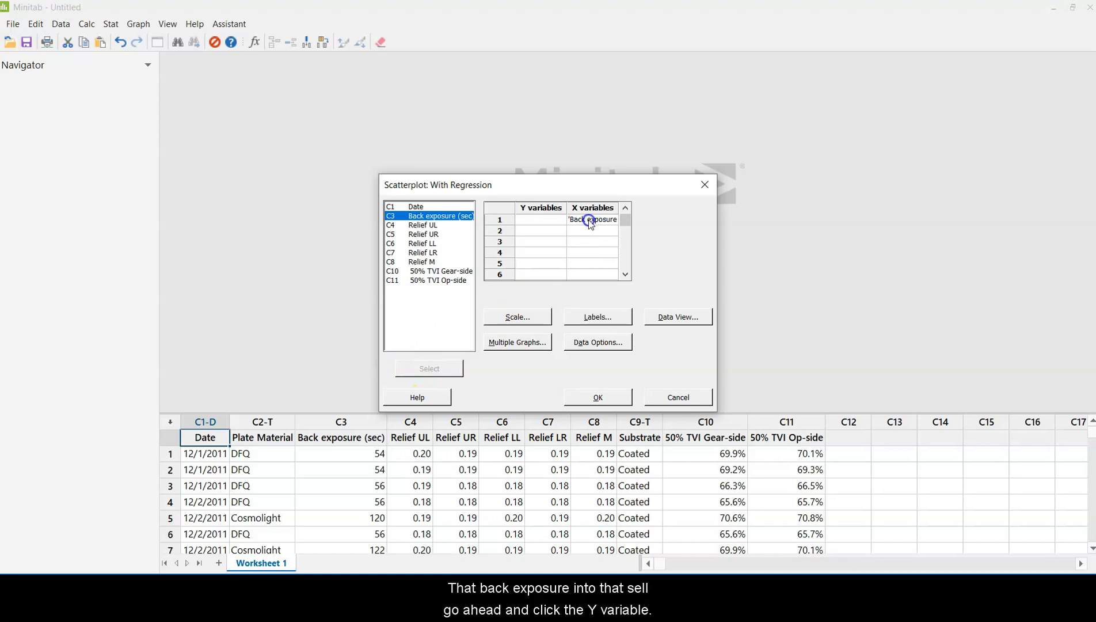
{"action": "left_click", "coordinate": [529, 222]}
{"action": "left_click", "coordinate": [432, 225]}
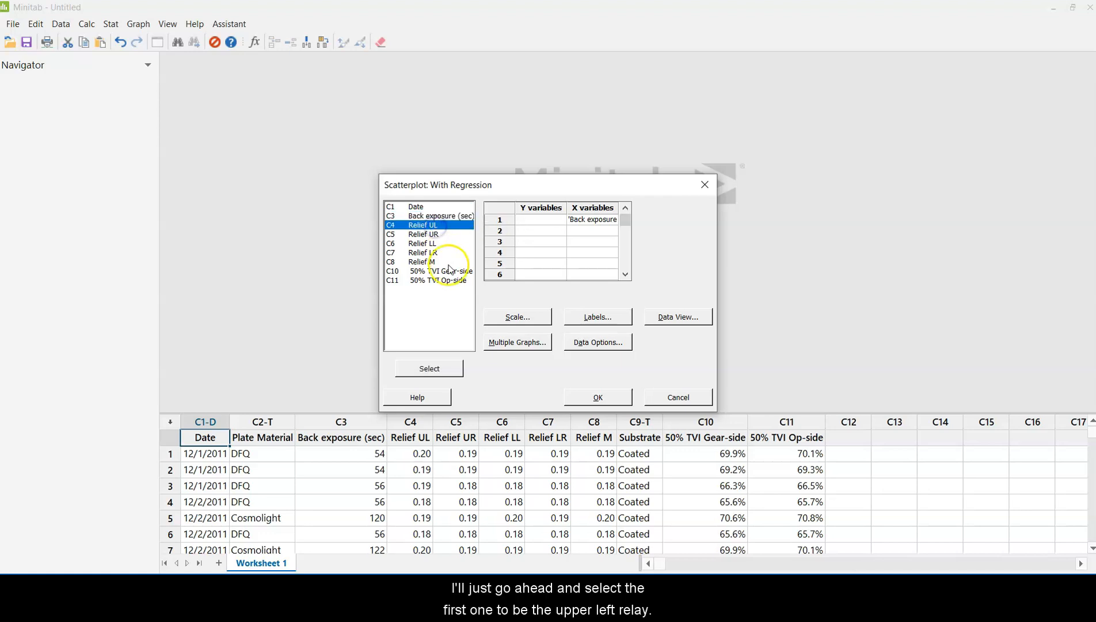
{"action": "left_click", "coordinate": [434, 370]}
{"action": "left_click", "coordinate": [533, 315]}
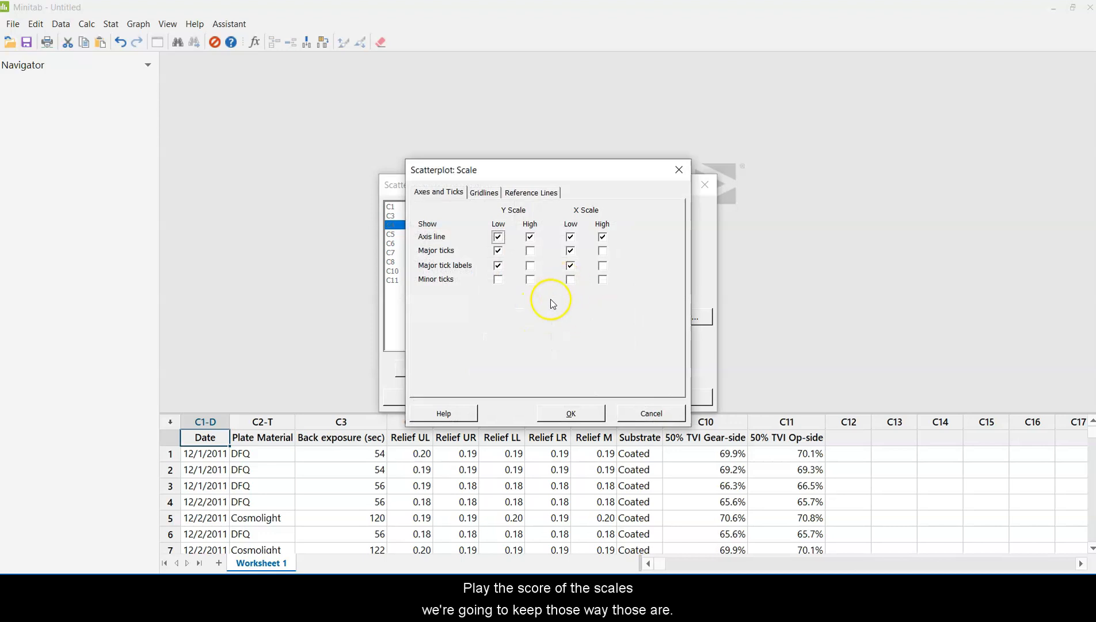
{"action": "left_click", "coordinate": [567, 410]}
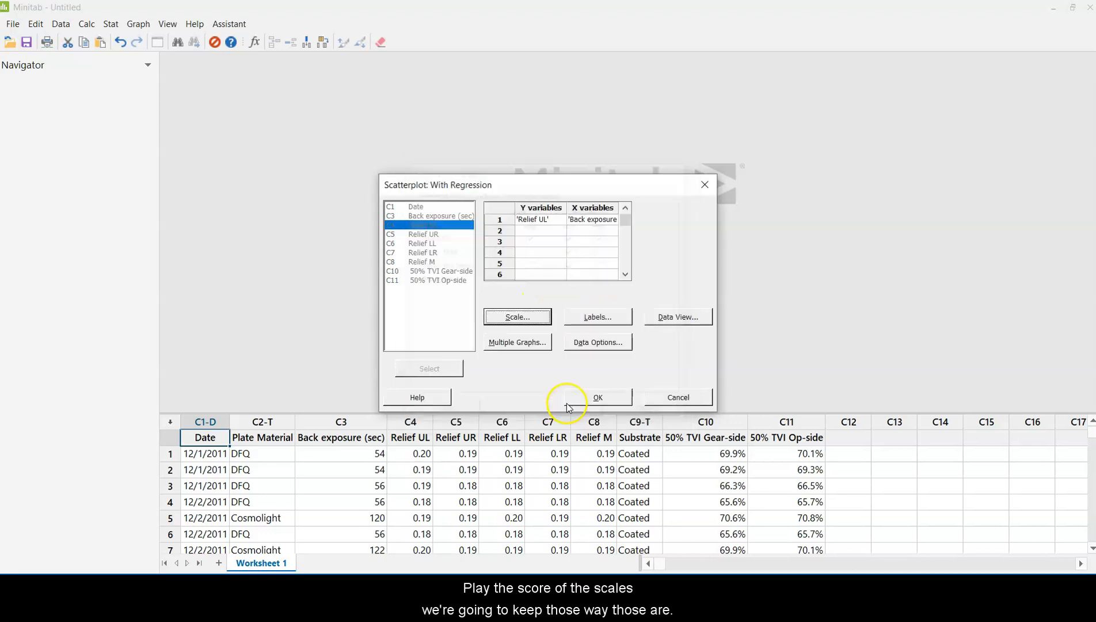
Step: Title the scatterplot with the student's surname followed by "_Scatterplots_GrC320-02_F20"
{"action": "left_click", "coordinate": [590, 320]}
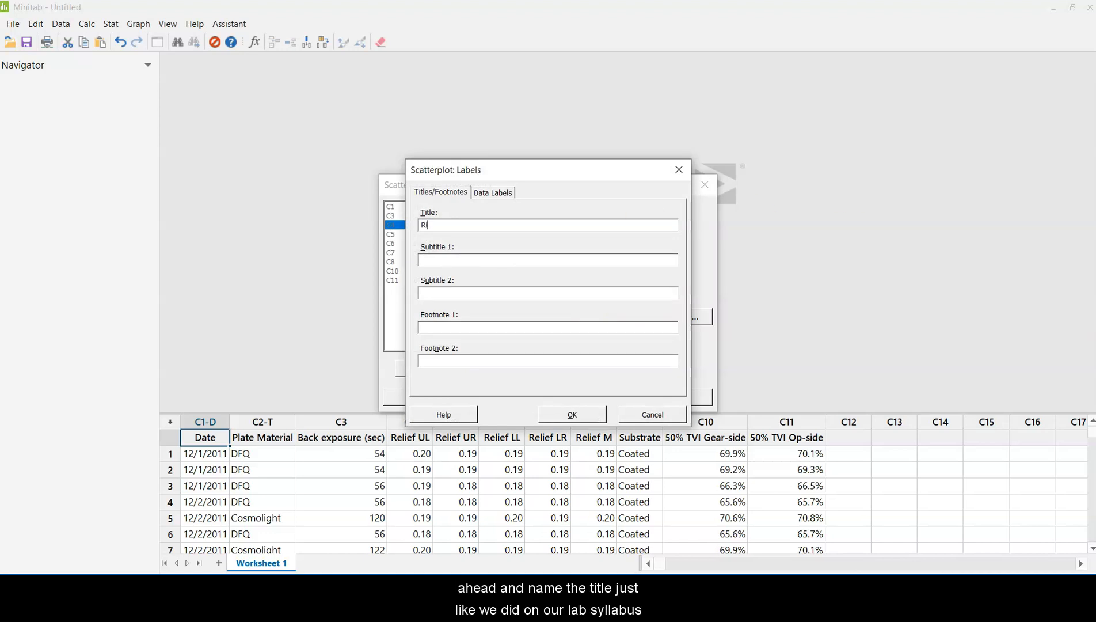
{"action": "type", "text": "Rivera_"}
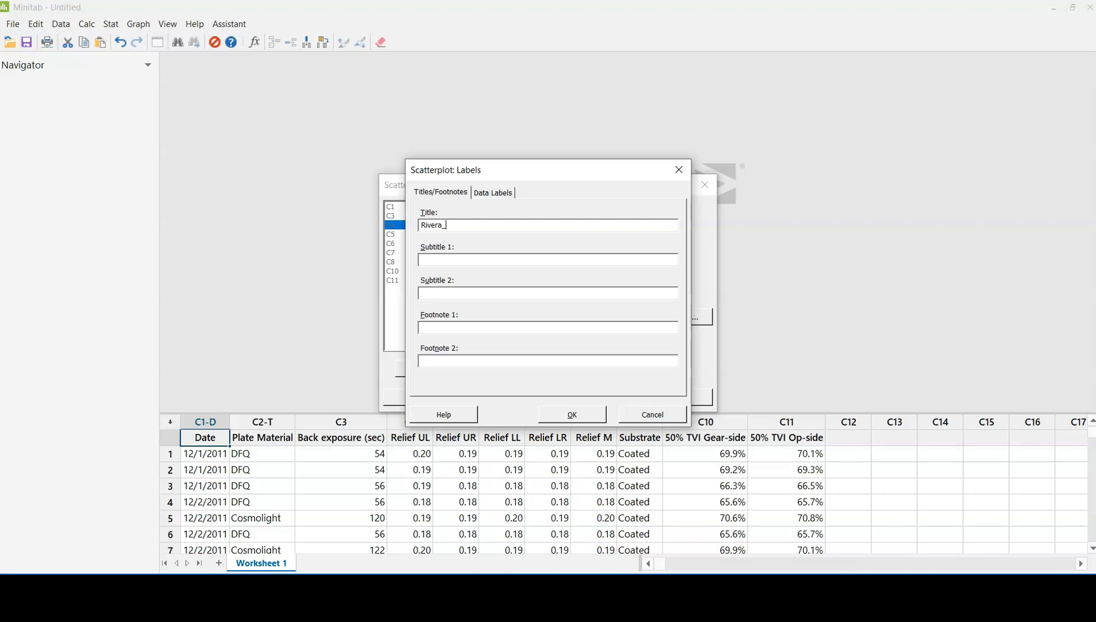
{"action": "type", "text": "Scatterplots_GrC320"}
{"action": "type", "text": "-"}
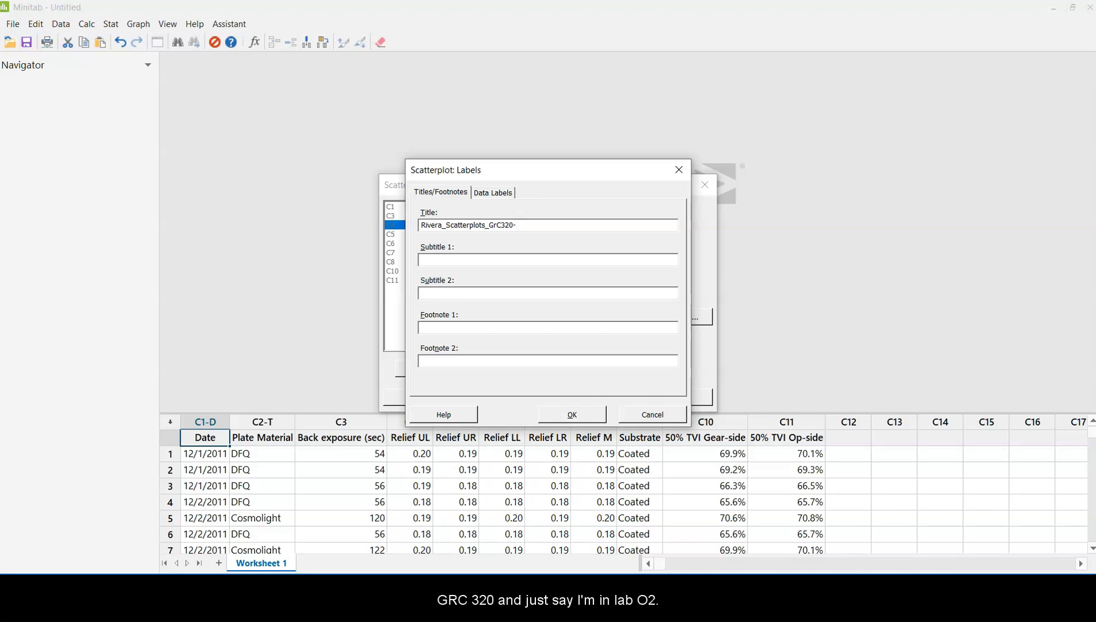
{"action": "type", "text": "02_"}
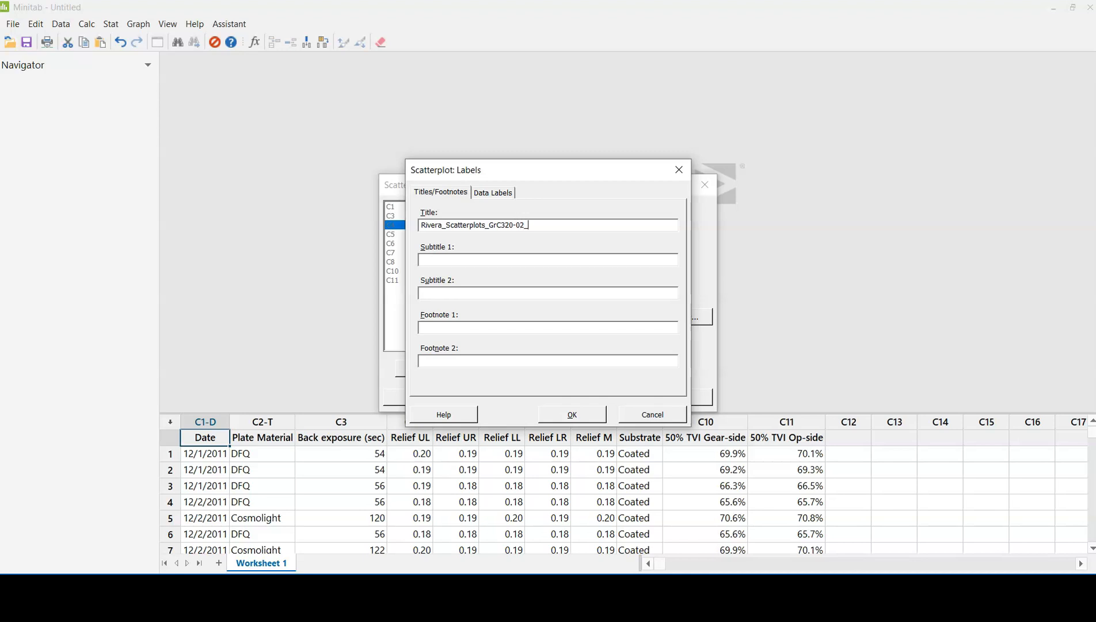
{"action": "type", "text": "F20"}
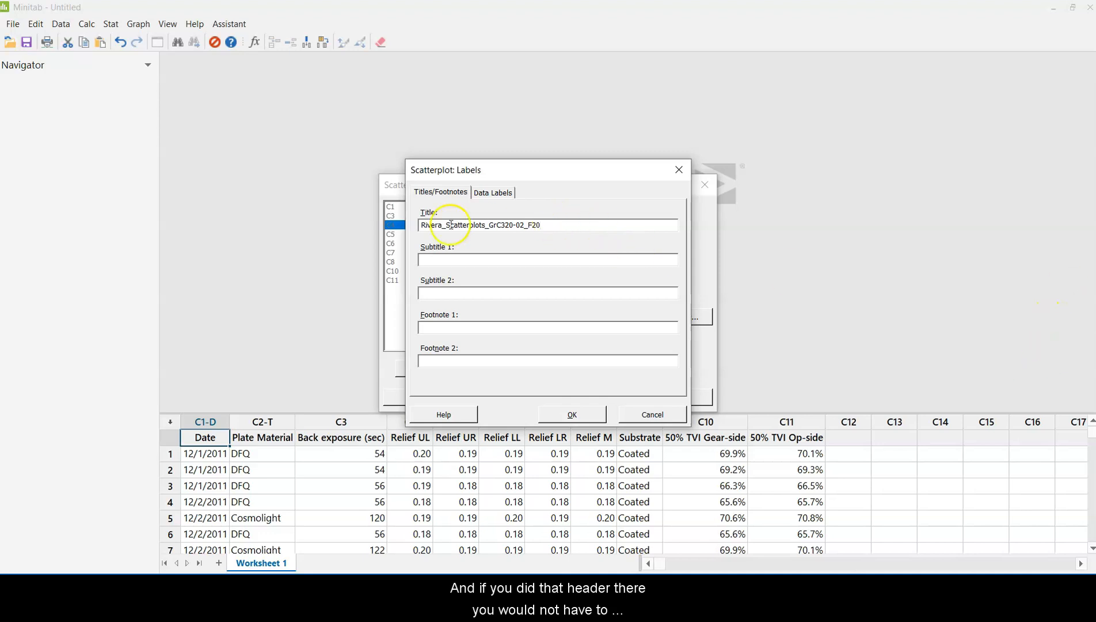
Step: Enter "Back Exposure to Upper Left Reliev" as the scatterplot's first subtitle and accept the labels
{"action": "left_click", "coordinate": [455, 264]}
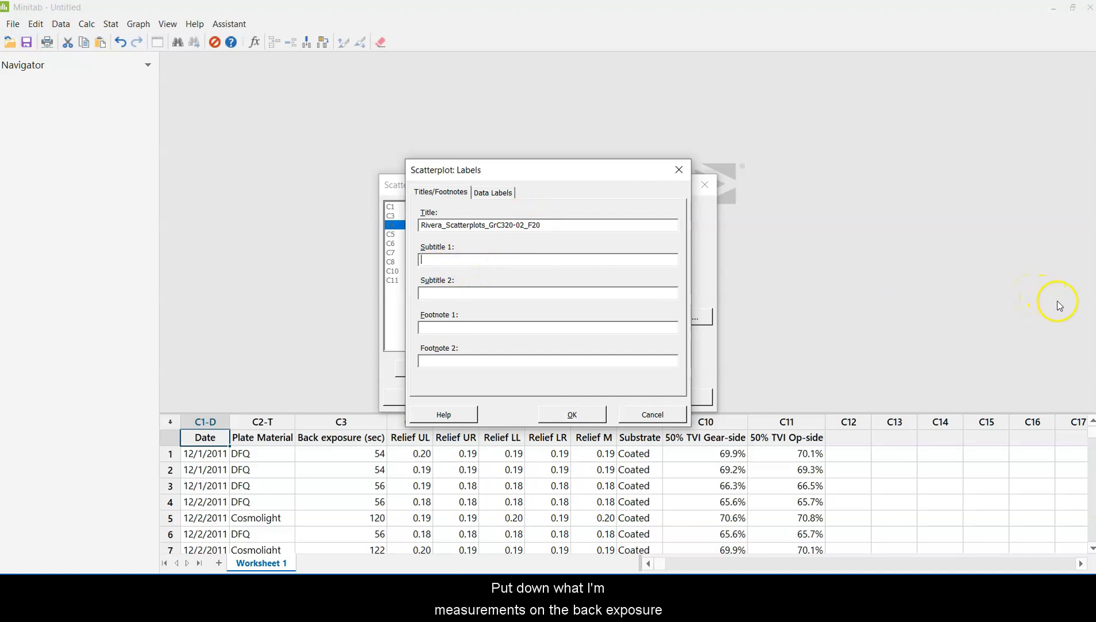
{"action": "type", "text": "Back Exposure to Upper Left Reliev"}
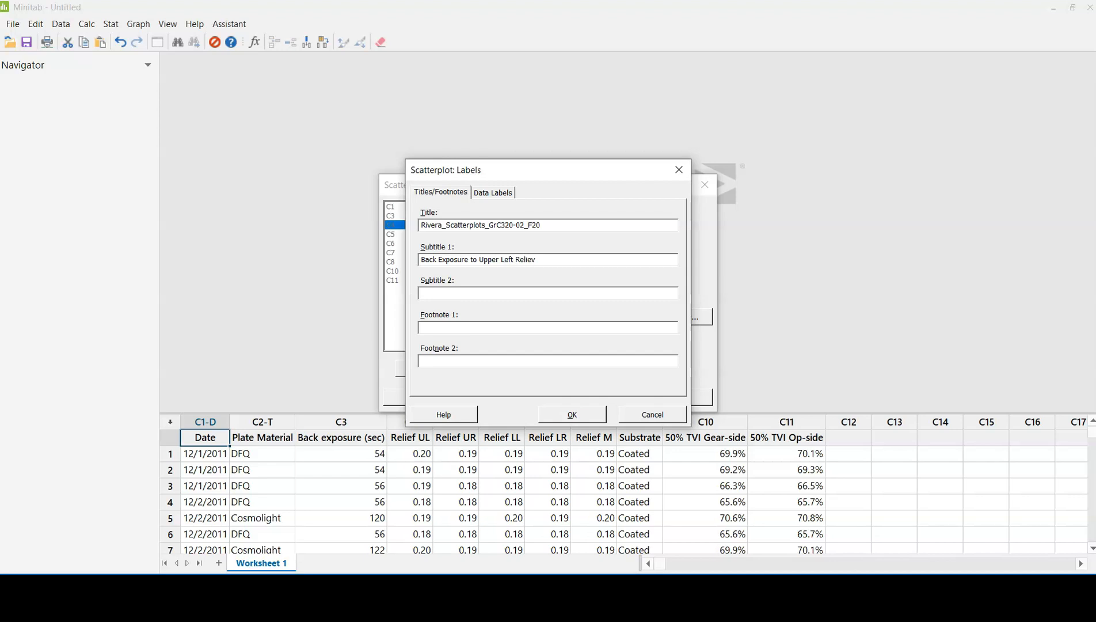
{"action": "left_click", "coordinate": [551, 419]}
Step: Keep symbols as the only data display in the data view settings and generate the scatterplot
{"action": "left_click", "coordinate": [677, 321]}
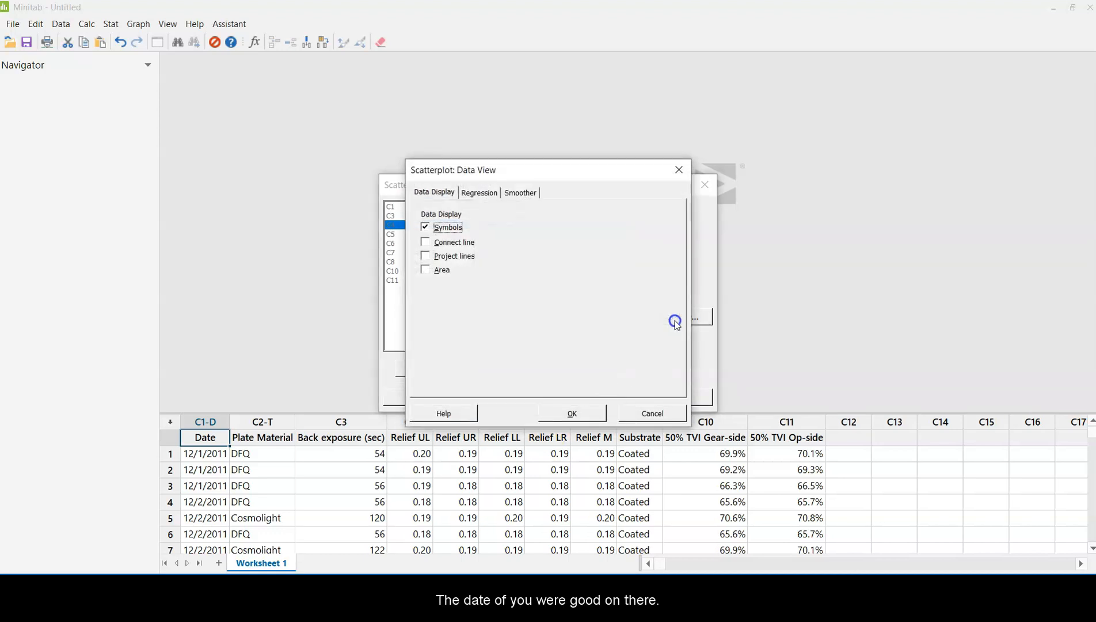
{"action": "left_click", "coordinate": [570, 413]}
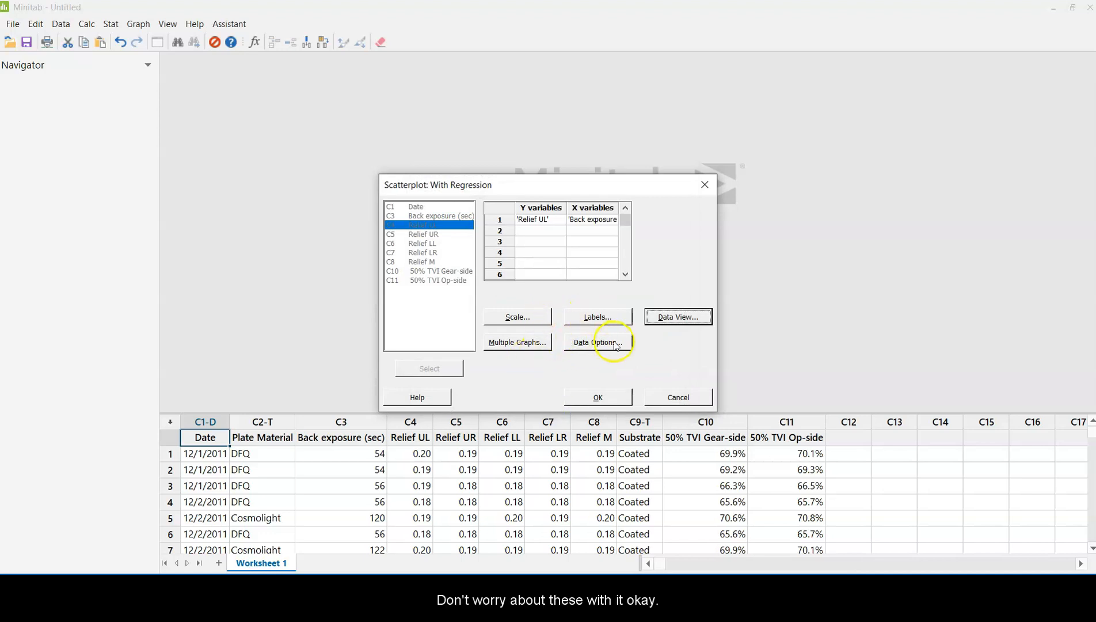
{"action": "left_click", "coordinate": [602, 400]}
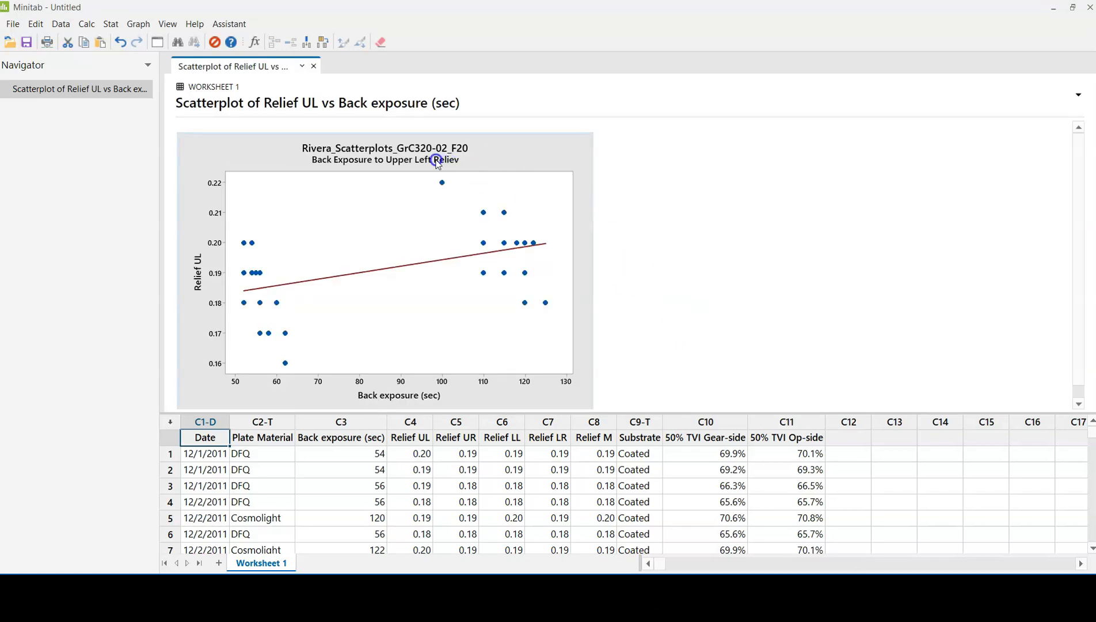
Step: Edit the finished graph's subtitle to read "Back Exposure to Upper Left Relief" and apply the change
{"action": "left_click", "coordinate": [437, 161]}
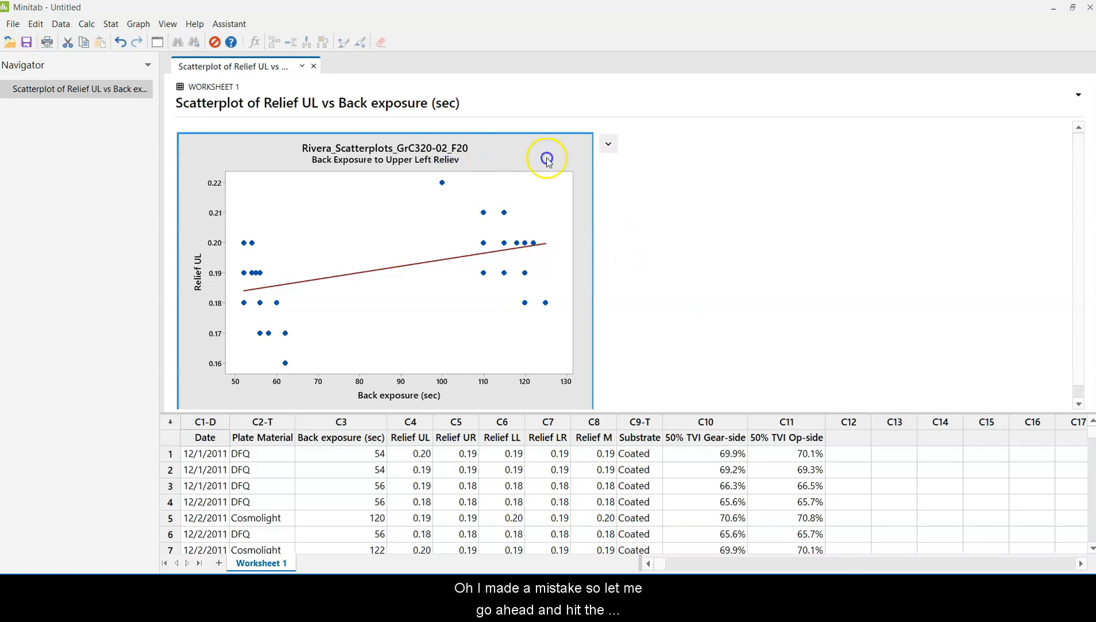
{"action": "left_click", "coordinate": [608, 148]}
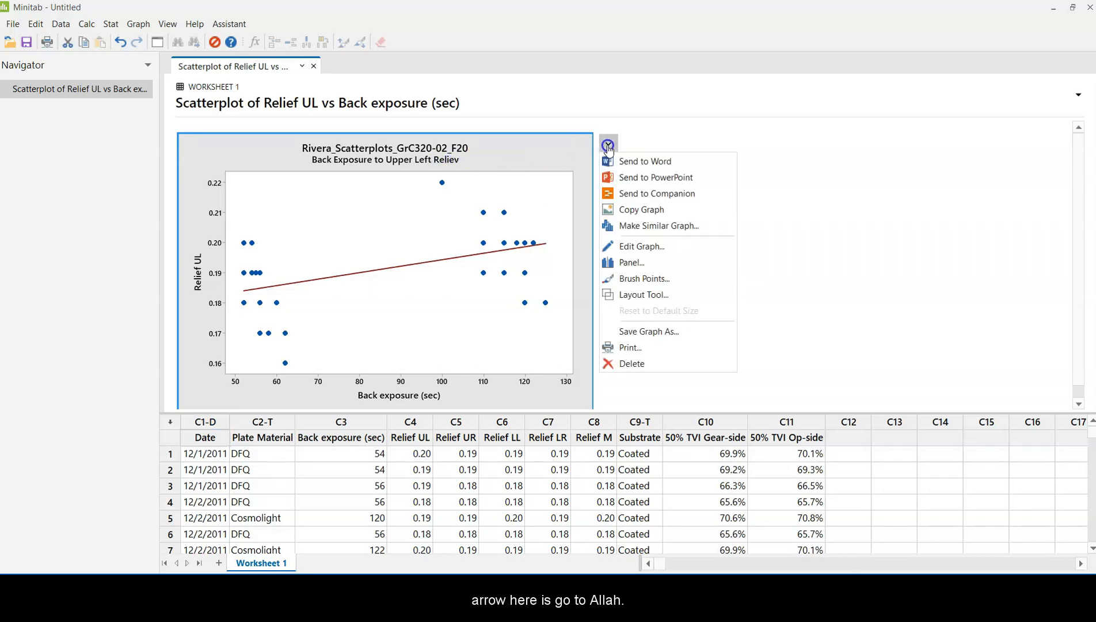
{"action": "left_click", "coordinate": [628, 247]}
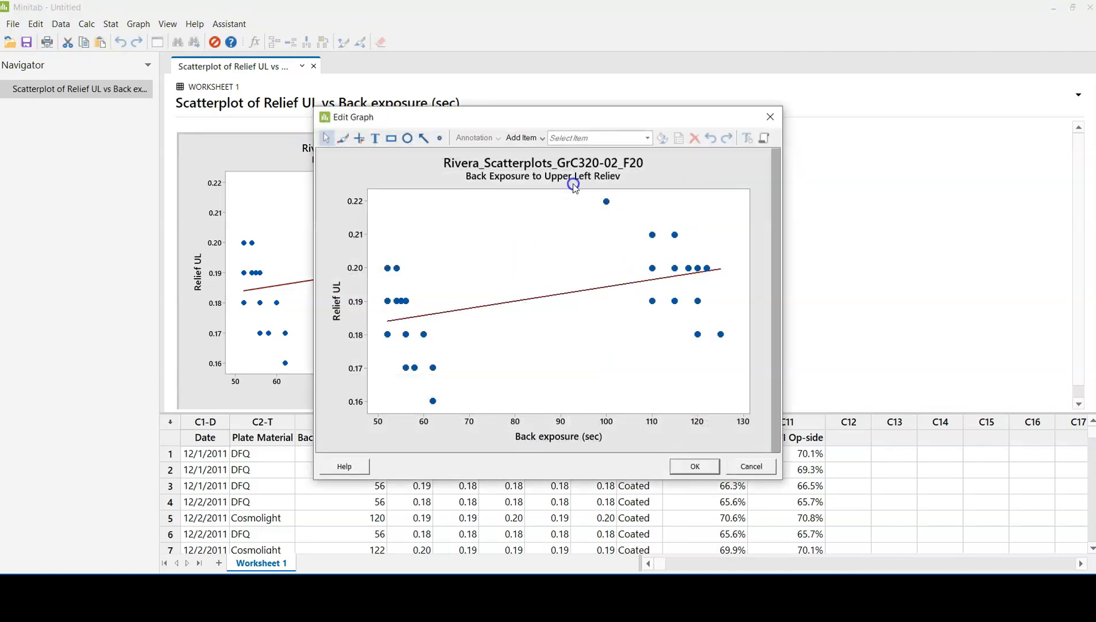
{"action": "left_click", "coordinate": [573, 178]}
{"action": "double_click", "coordinate": [573, 178]}
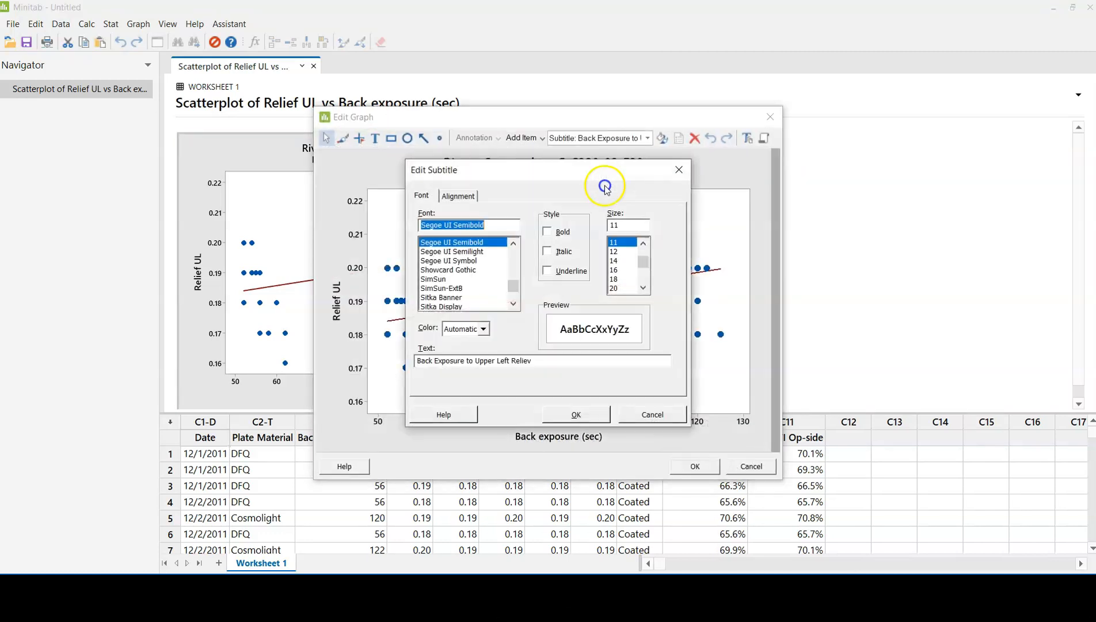
{"action": "left_click", "coordinate": [555, 357]}
{"action": "key", "text": "BackSpace"}
{"action": "type", "text": "f"}
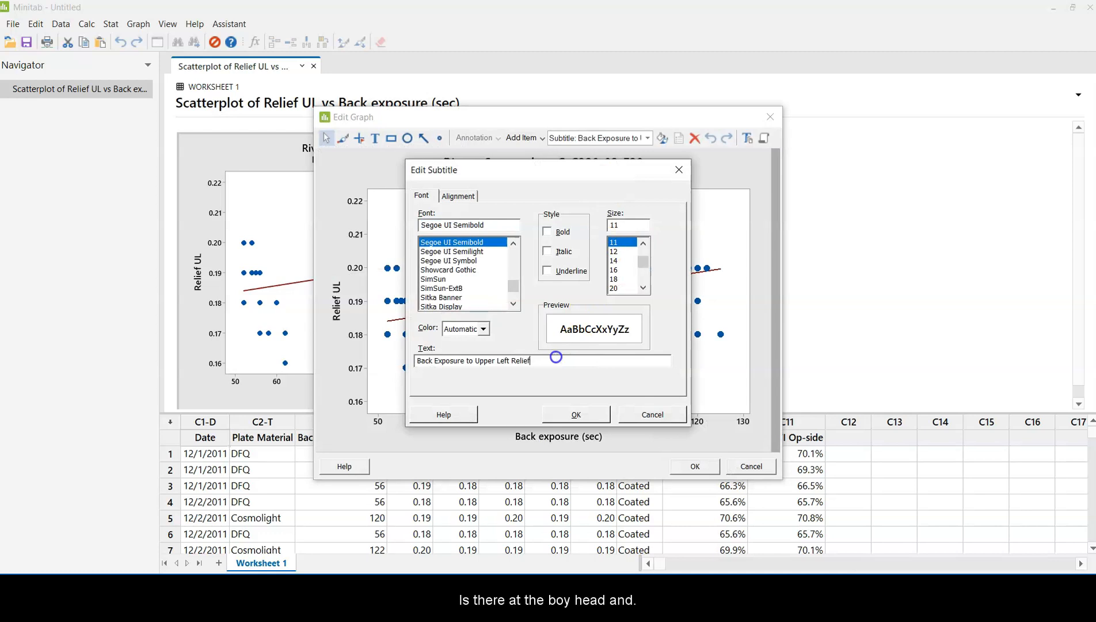
{"action": "left_click", "coordinate": [577, 414]}
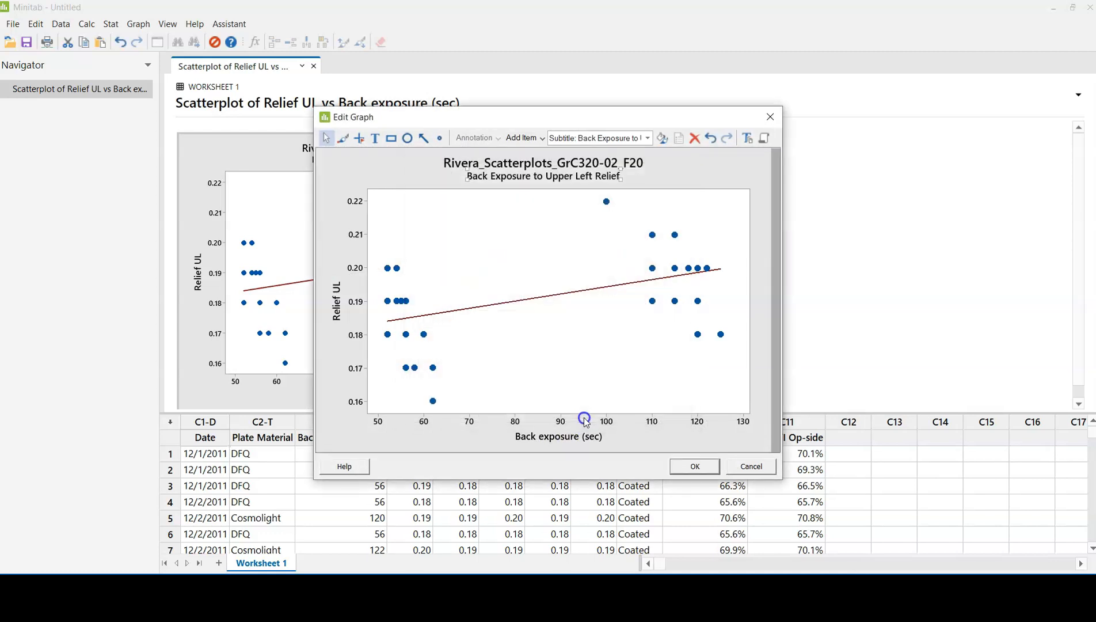
{"action": "left_click", "coordinate": [696, 465]}
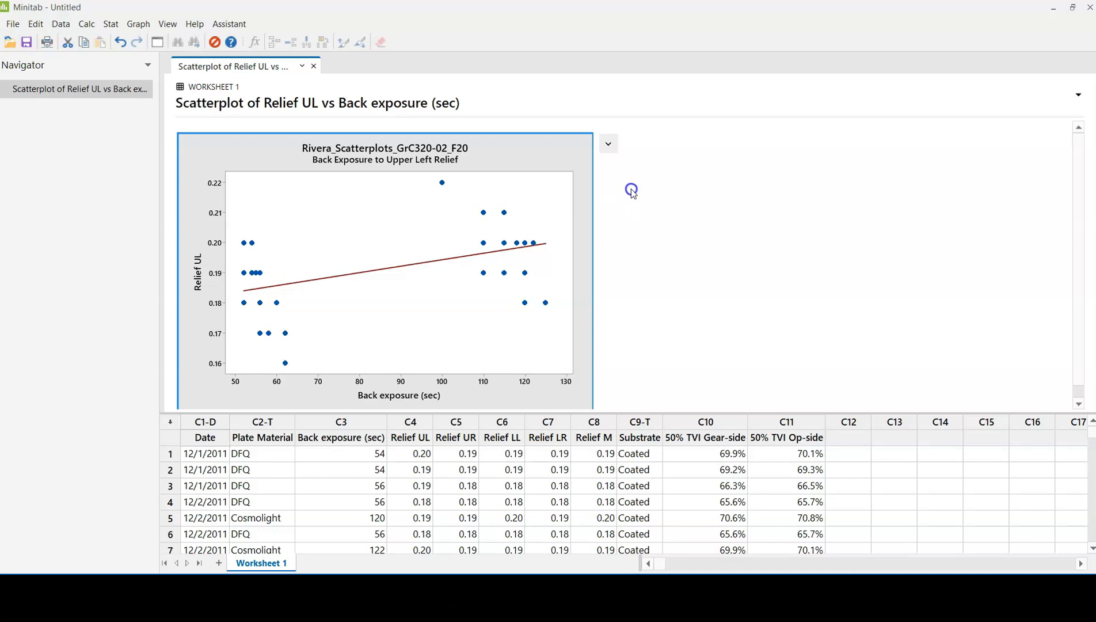
Step: Set up a basic-statistics correlation with Back exposure (sec) and Relief UL as the variables
{"action": "left_click", "coordinate": [114, 26]}
{"action": "mouse_move", "coordinate": [118, 39]}
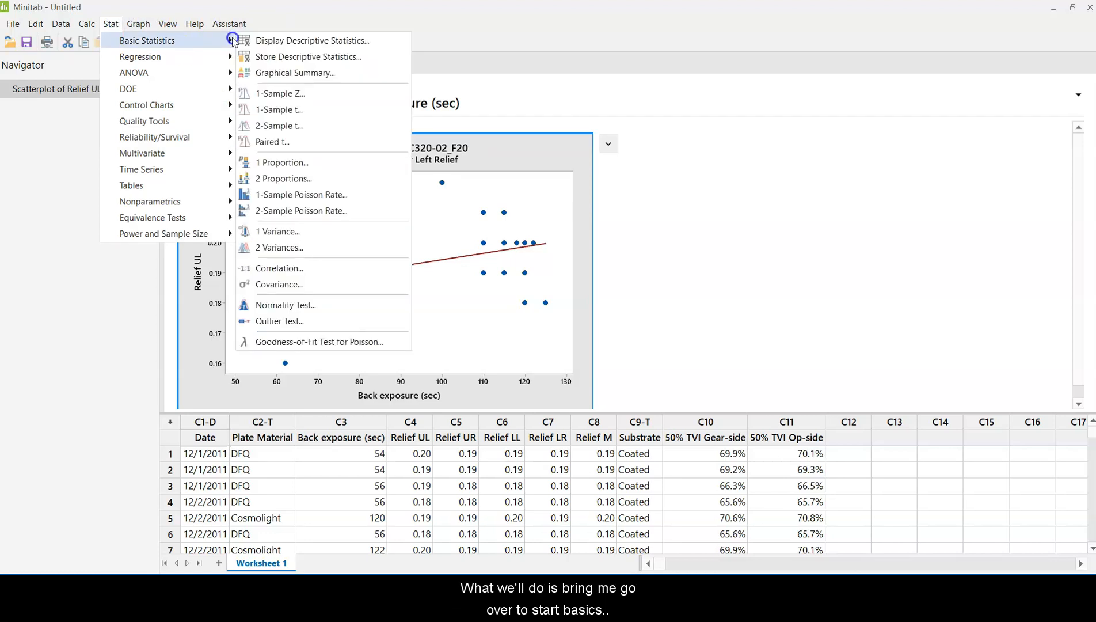
{"action": "left_click", "coordinate": [261, 271]}
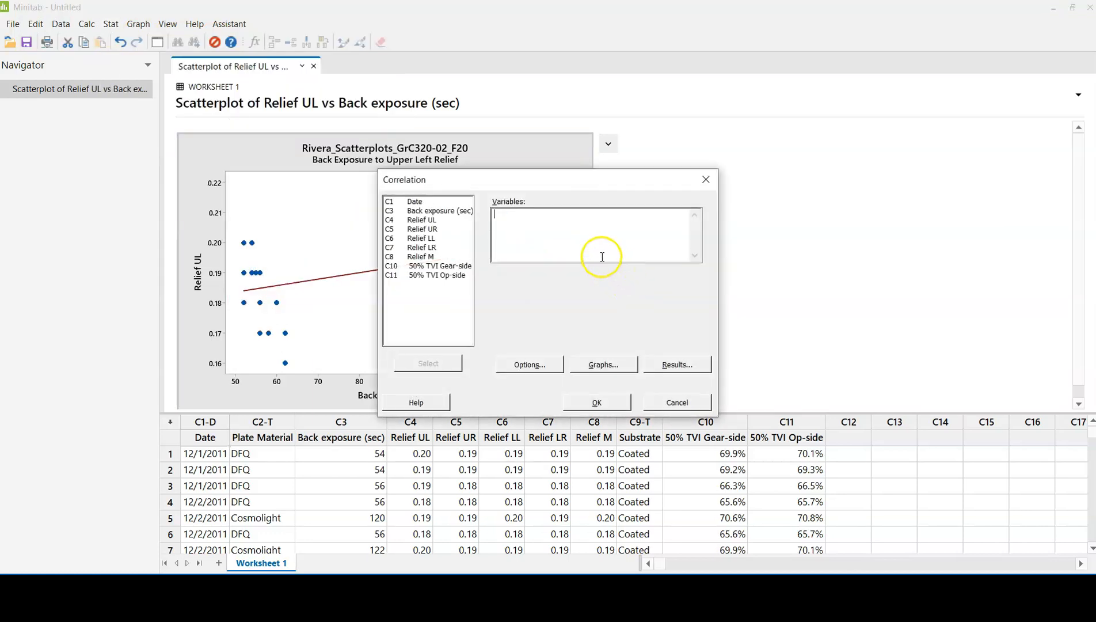
{"action": "left_click", "coordinate": [453, 210]}
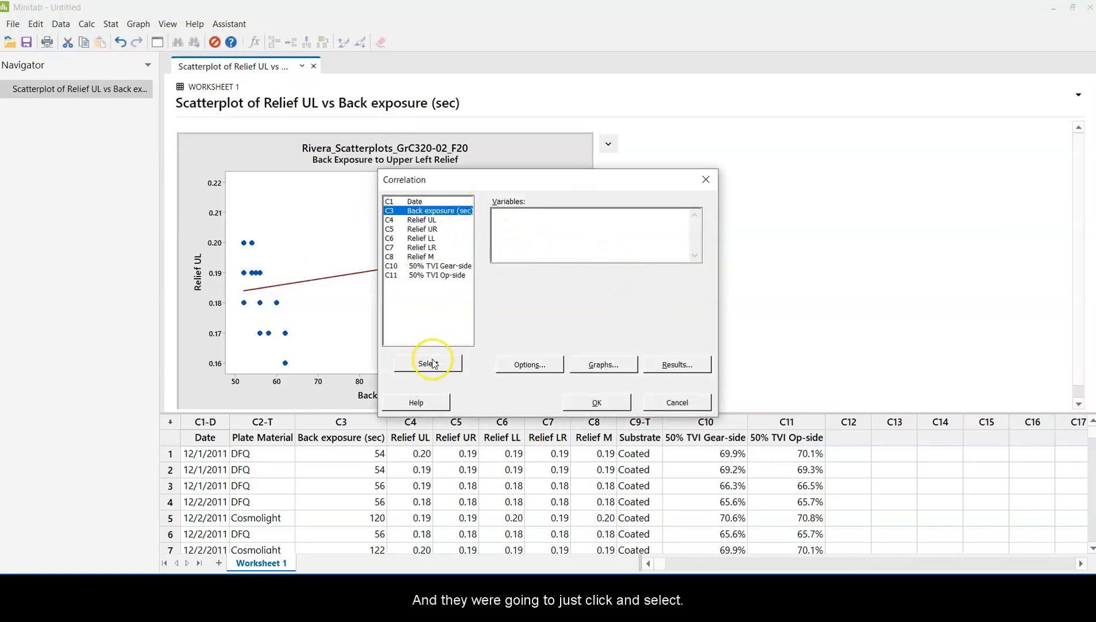
{"action": "left_click", "coordinate": [439, 354]}
{"action": "left_click", "coordinate": [448, 221]}
{"action": "left_click", "coordinate": [423, 361]}
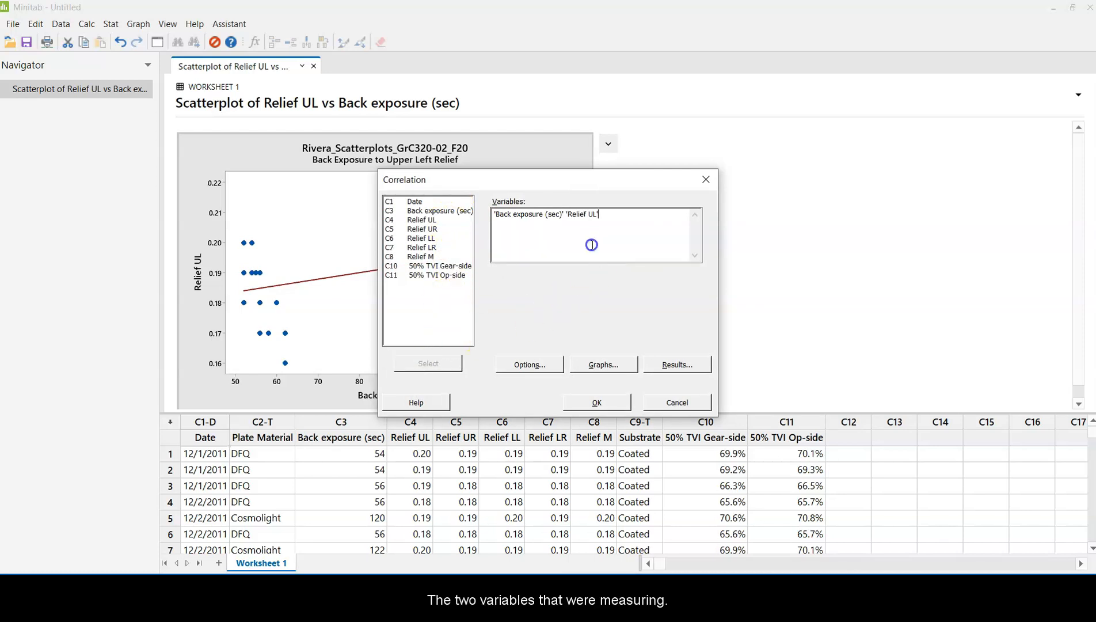
Step: Keep Pearson correlation with a 95.0 confidence level and turn off the correlation's matrix plot
{"action": "left_click", "coordinate": [530, 363]}
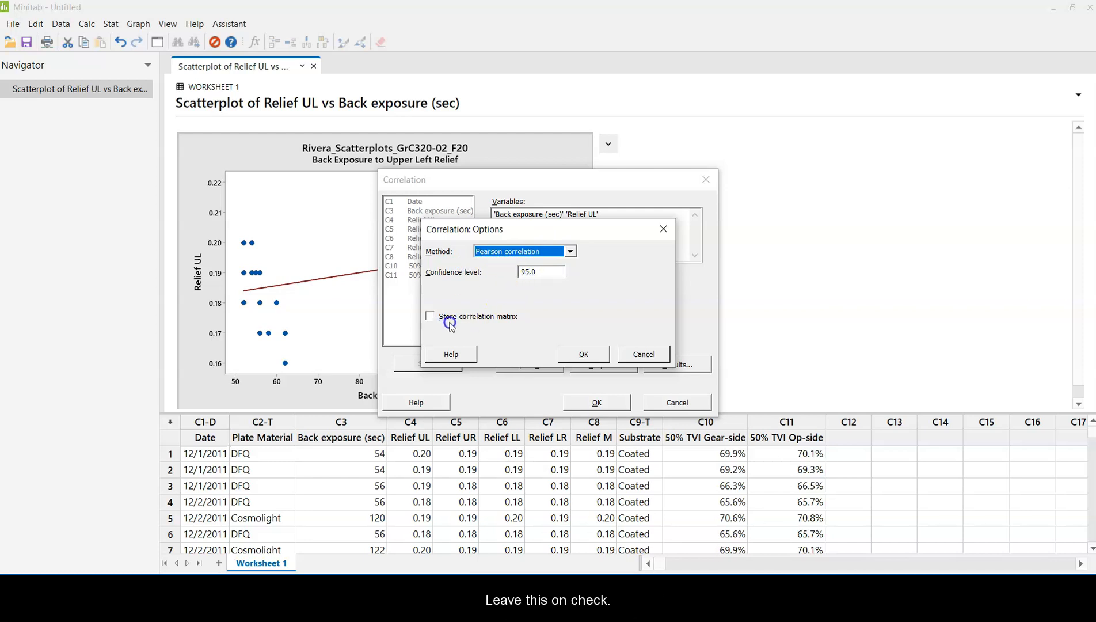
{"action": "left_click", "coordinate": [579, 354]}
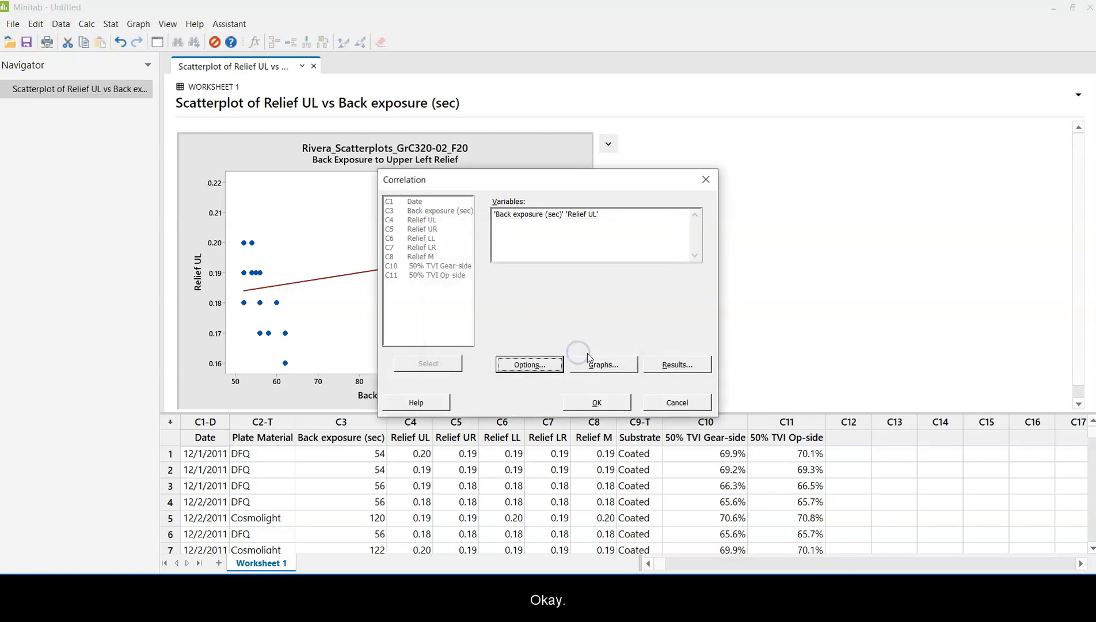
{"action": "left_click", "coordinate": [597, 364]}
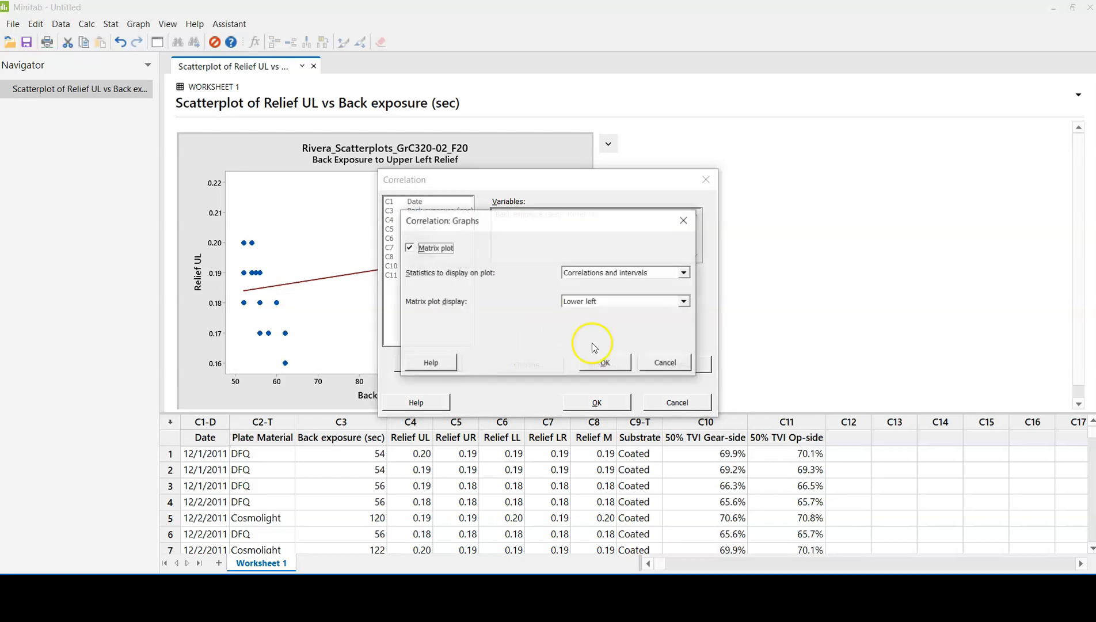
{"action": "left_click", "coordinate": [410, 249]}
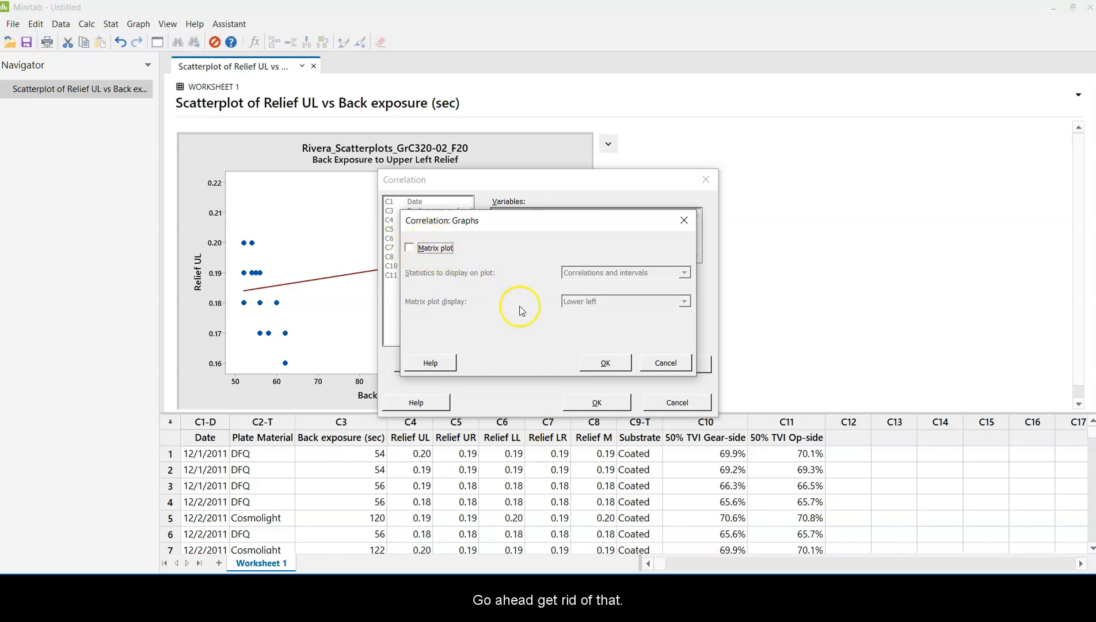
{"action": "left_click", "coordinate": [605, 362]}
Step: Keep only the method and correlation matrix in the displayed results and run the correlation
{"action": "left_click", "coordinate": [665, 362]}
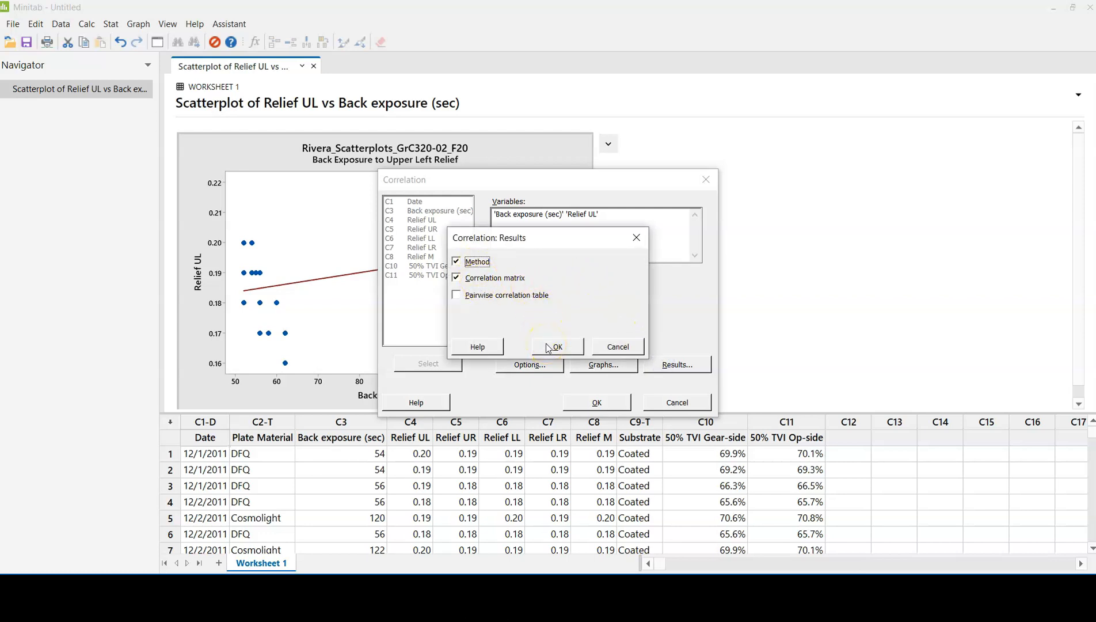
{"action": "left_click", "coordinate": [639, 343]}
{"action": "key", "text": "Return"}
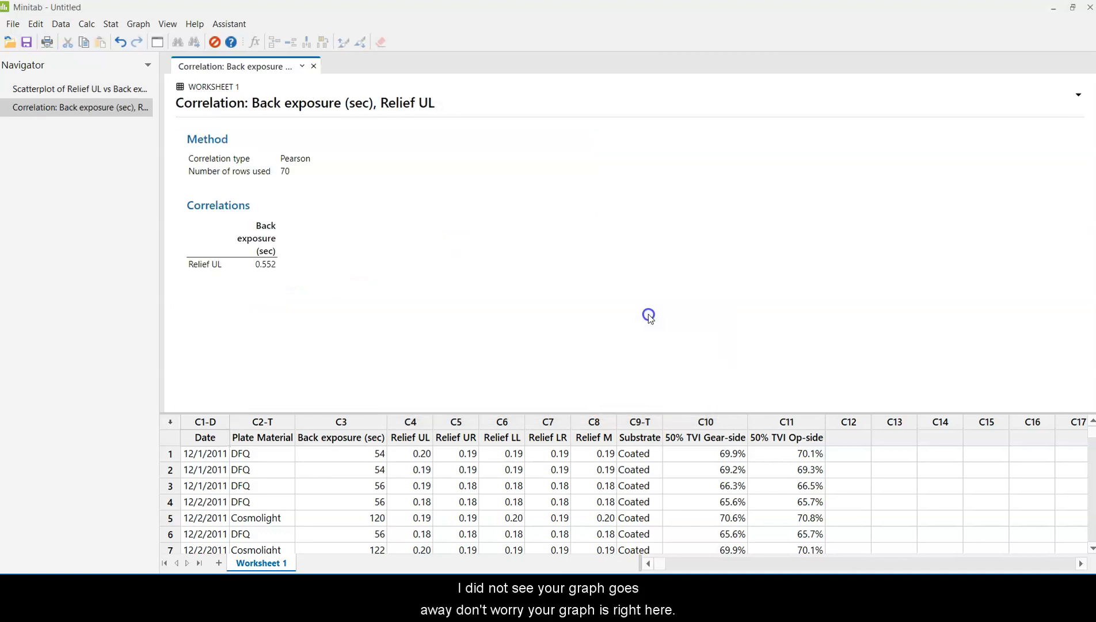
Step: View the scatterplot and correlation outputs in turn, ending on the scatterplot
{"action": "left_click", "coordinate": [96, 89]}
{"action": "left_click", "coordinate": [70, 107]}
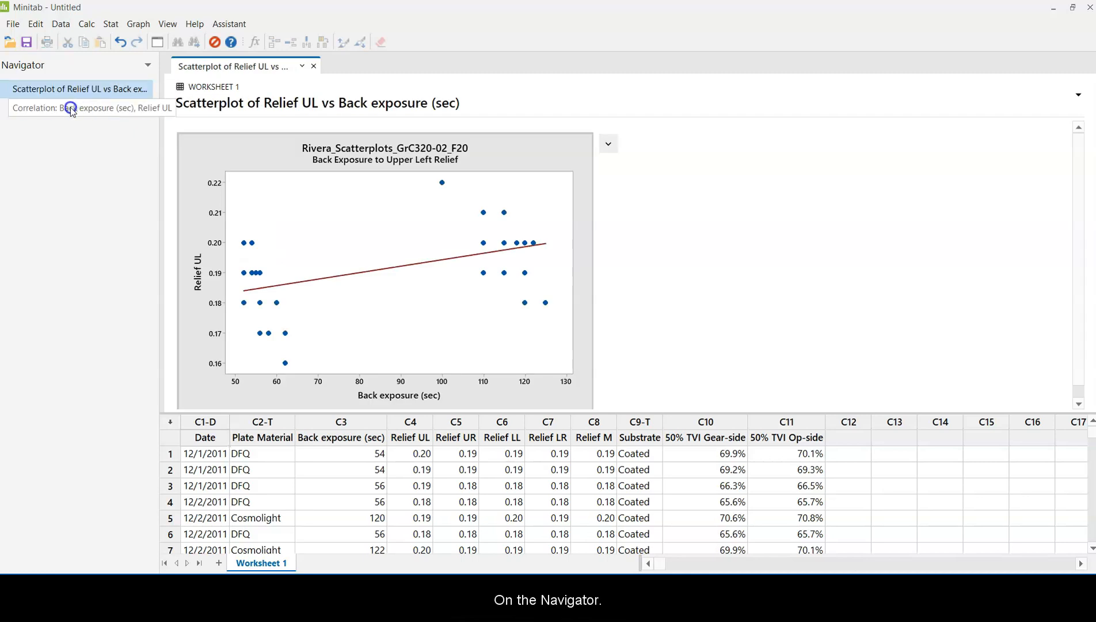
{"action": "left_click", "coordinate": [99, 92]}
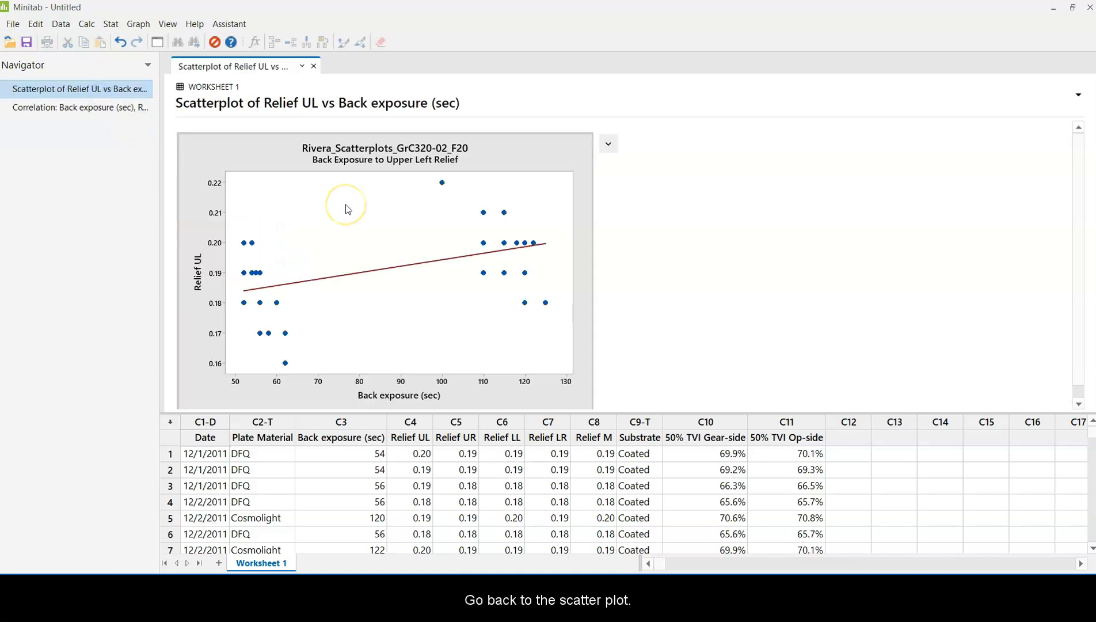
Step: Add a second title reading "PCC .554" to the scatterplot and apply the graph edit
{"action": "left_click", "coordinate": [608, 143]}
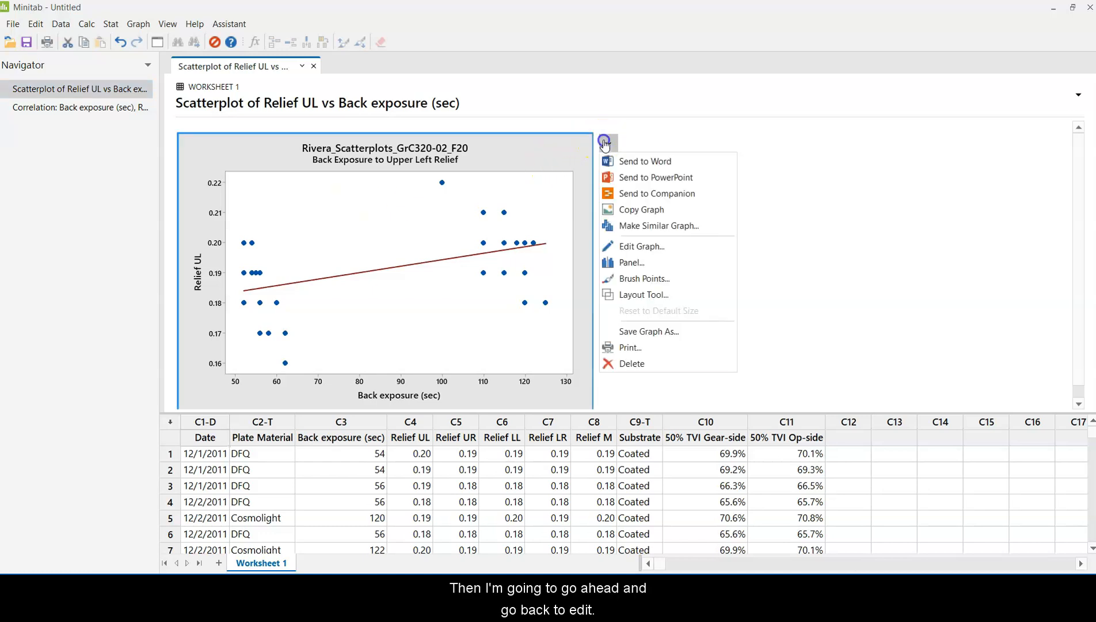
{"action": "left_click", "coordinate": [616, 245]}
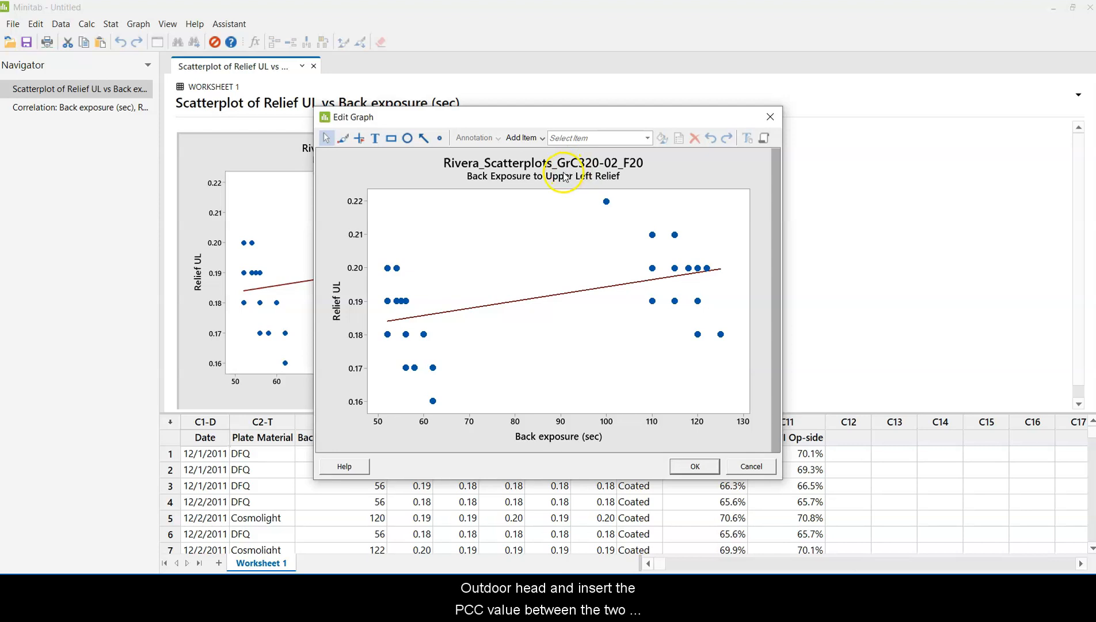
{"action": "left_click", "coordinate": [535, 174]}
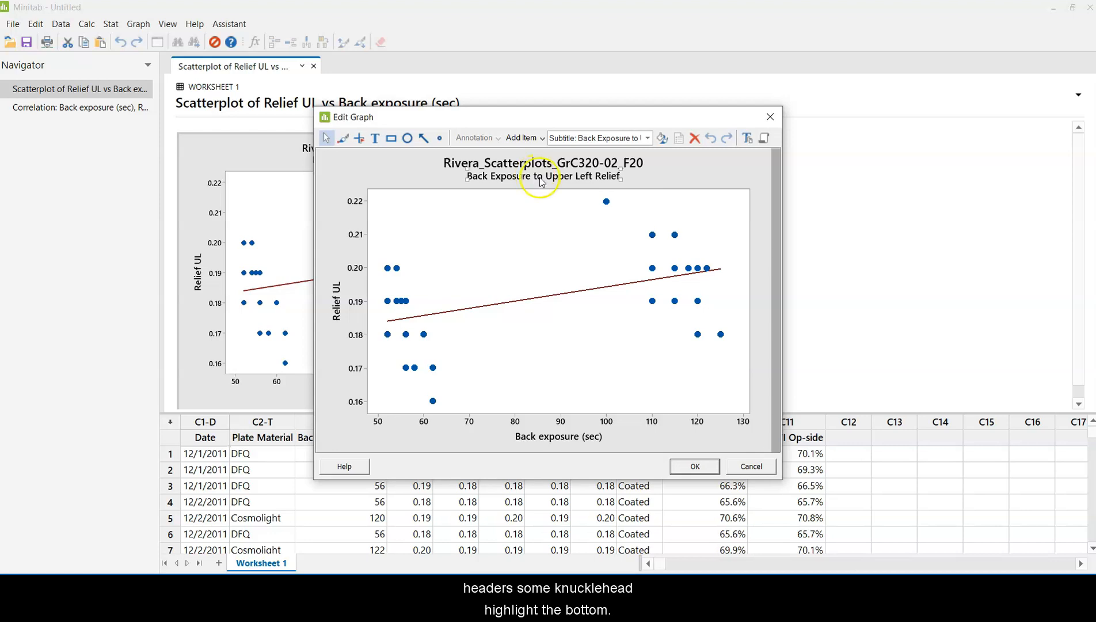
{"action": "right_click", "coordinate": [612, 182]}
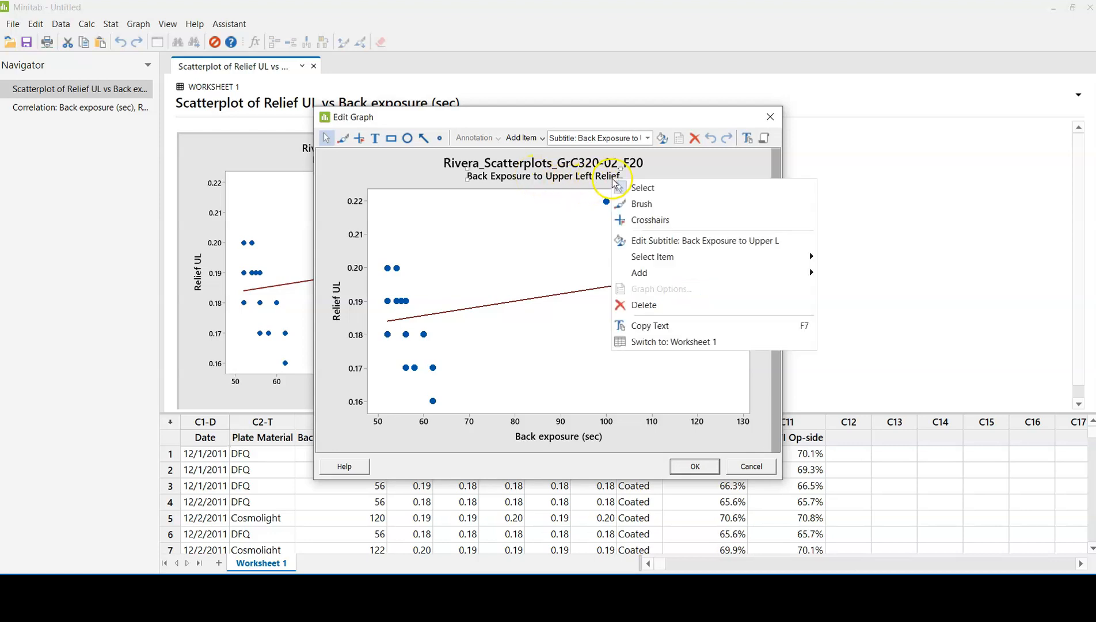
{"action": "left_click", "coordinate": [702, 273]}
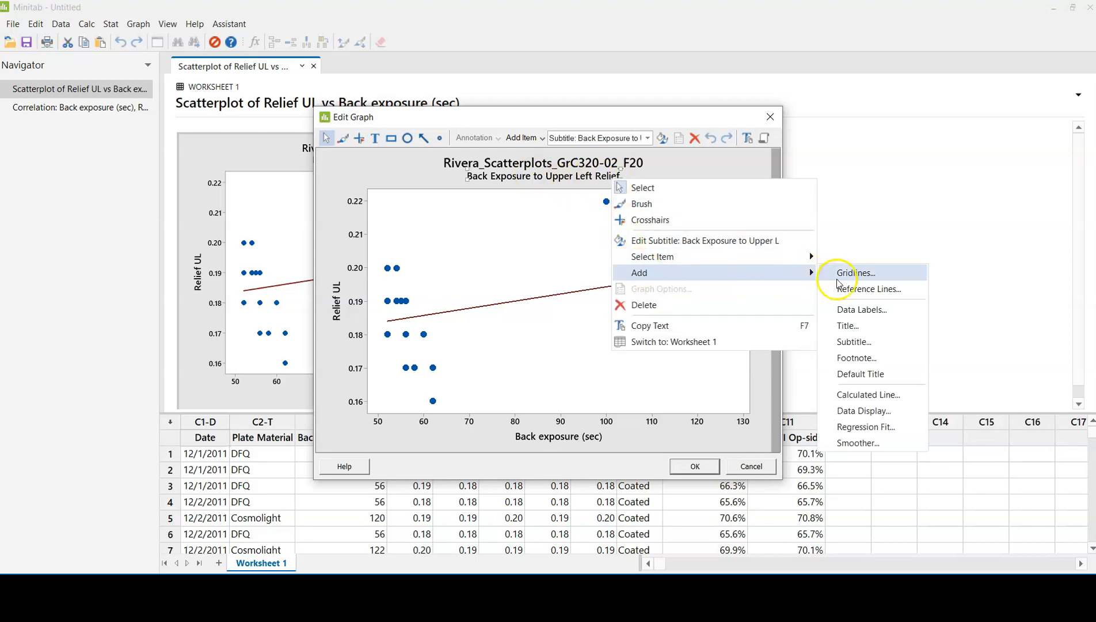
{"action": "left_click", "coordinate": [847, 325]}
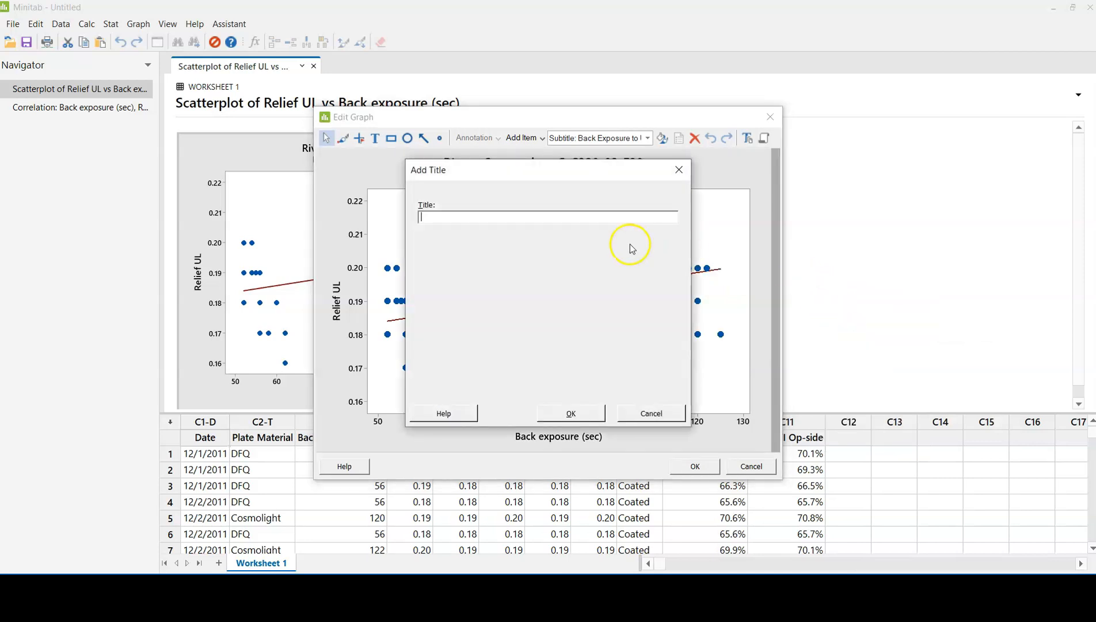
{"action": "type", "text": "PCC .554"}
{"action": "left_click", "coordinate": [563, 410]}
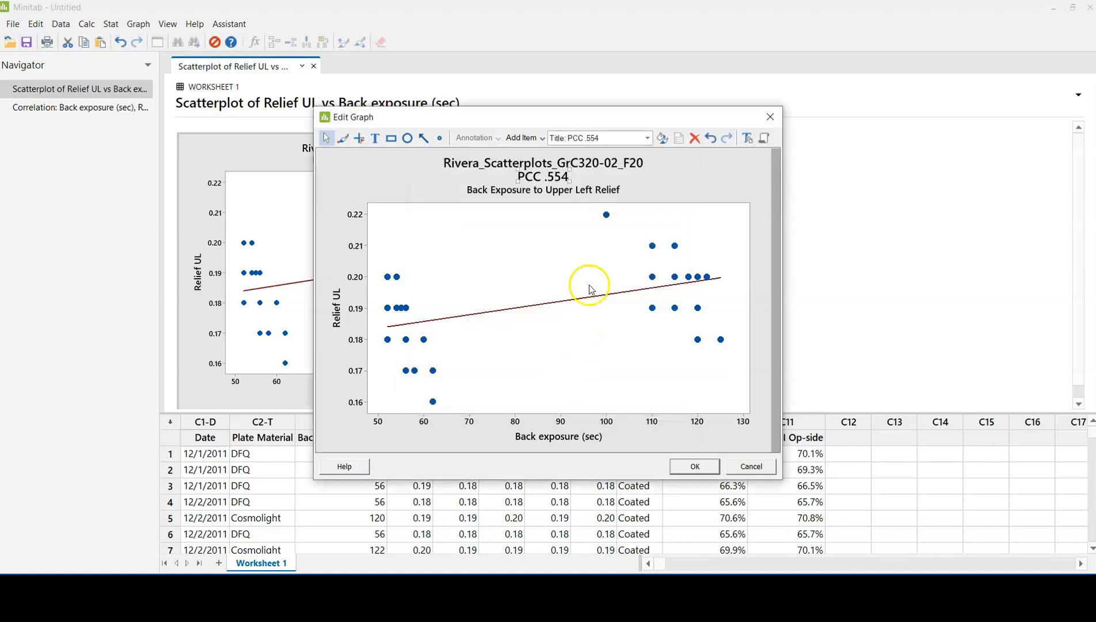
{"action": "left_click", "coordinate": [677, 468]}
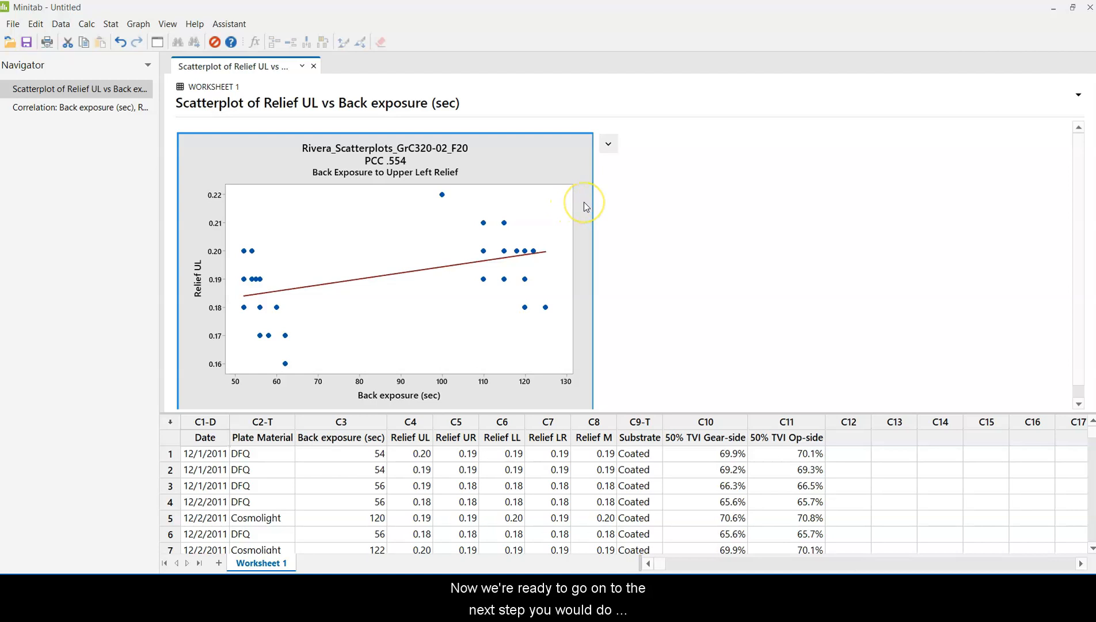
Step: Send the scatterplot to the Word document "Scatterplot directions and assignment" and go to the inserted graph there
{"action": "left_click", "coordinate": [616, 147]}
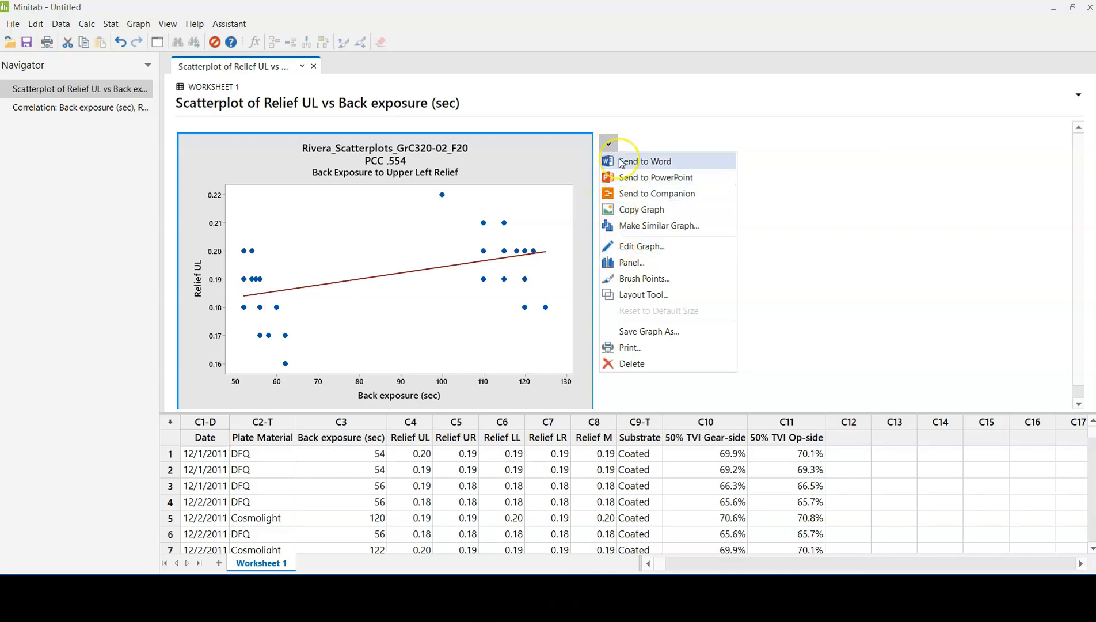
{"action": "left_click", "coordinate": [622, 214]}
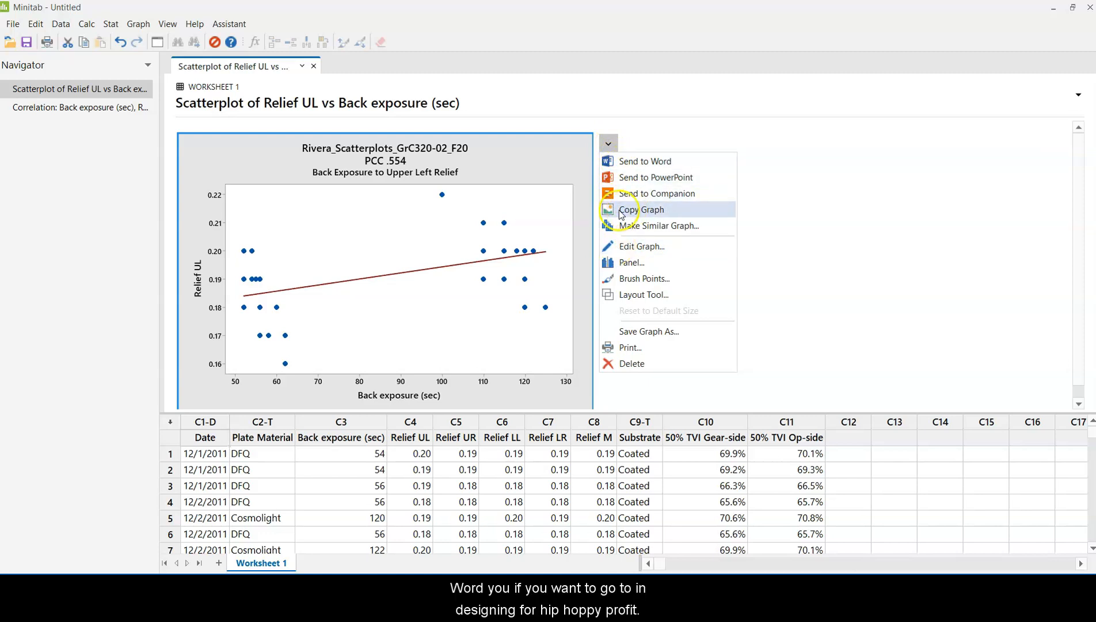
{"action": "left_click", "coordinate": [626, 163]}
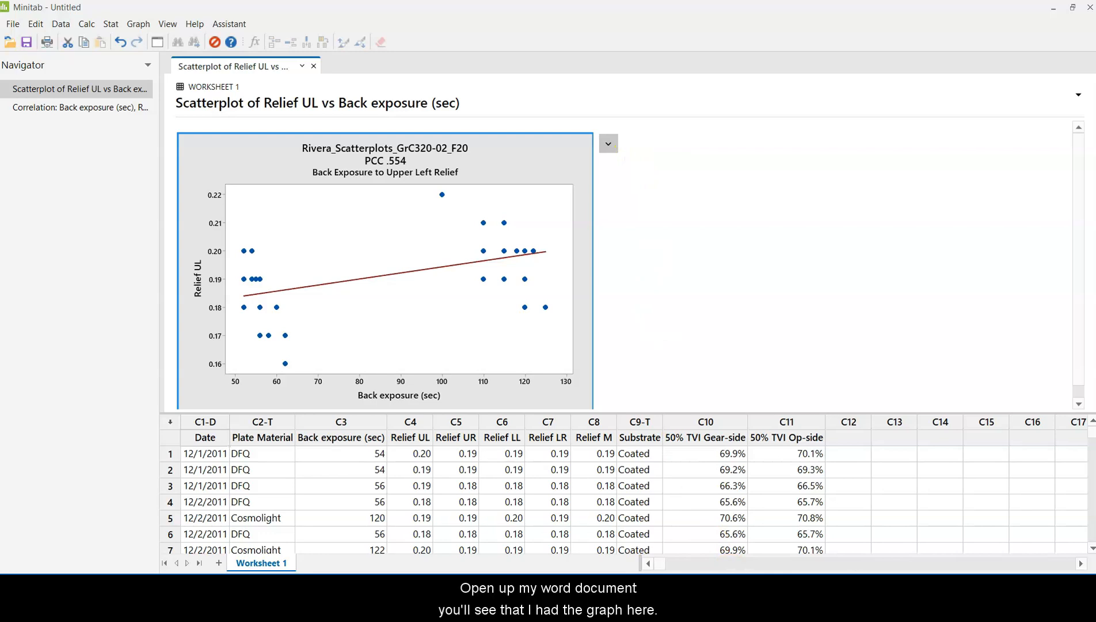
{"action": "scroll", "coordinate": [670, 410], "scroll_direction": "down", "scroll_amount": 2}
{"action": "scroll", "coordinate": [670, 409], "scroll_direction": "down", "scroll_amount": 1}
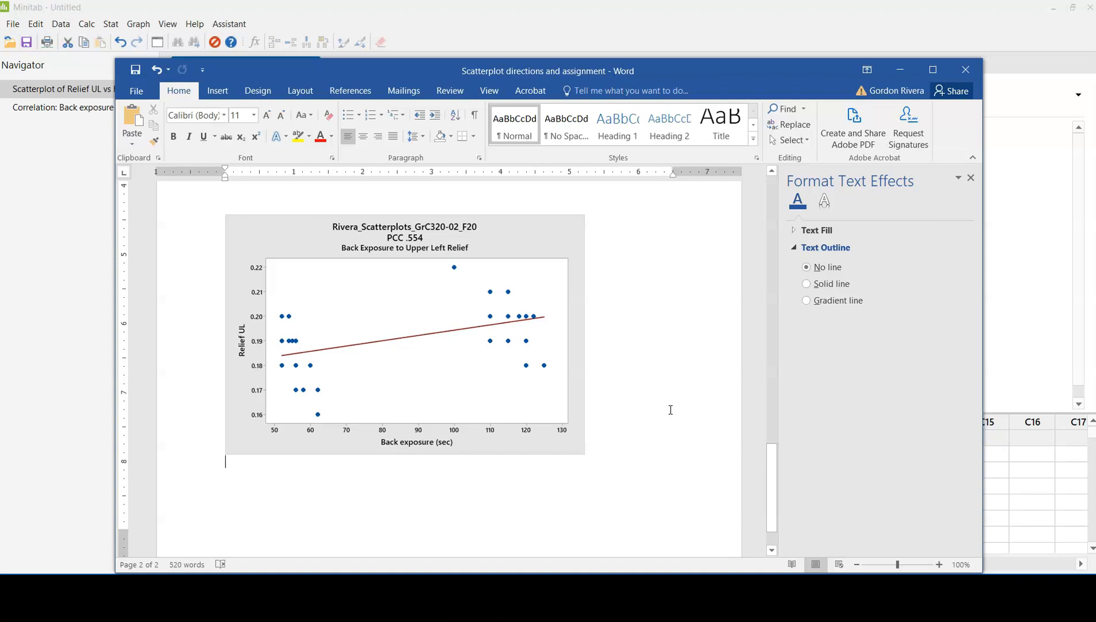
{"action": "left_click", "coordinate": [672, 403]}
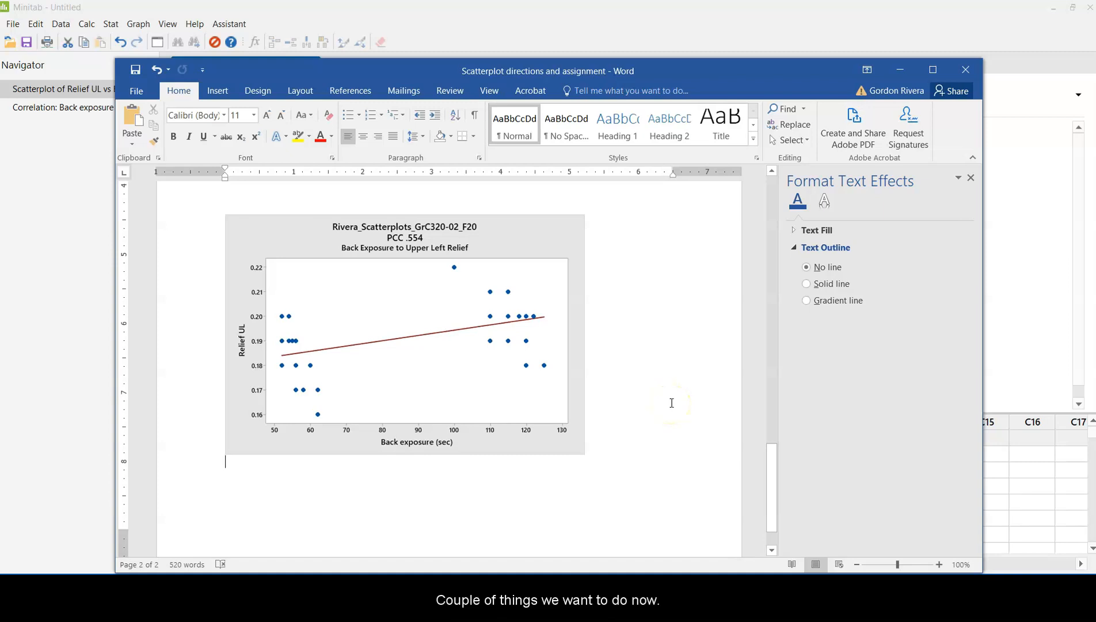
Step: Draw a straight line about 4.54" wide and 0.68" high along the regression line, extending it from the y-axis past the plot's far edge
{"action": "left_click", "coordinate": [229, 92]}
{"action": "left_click", "coordinate": [314, 363]}
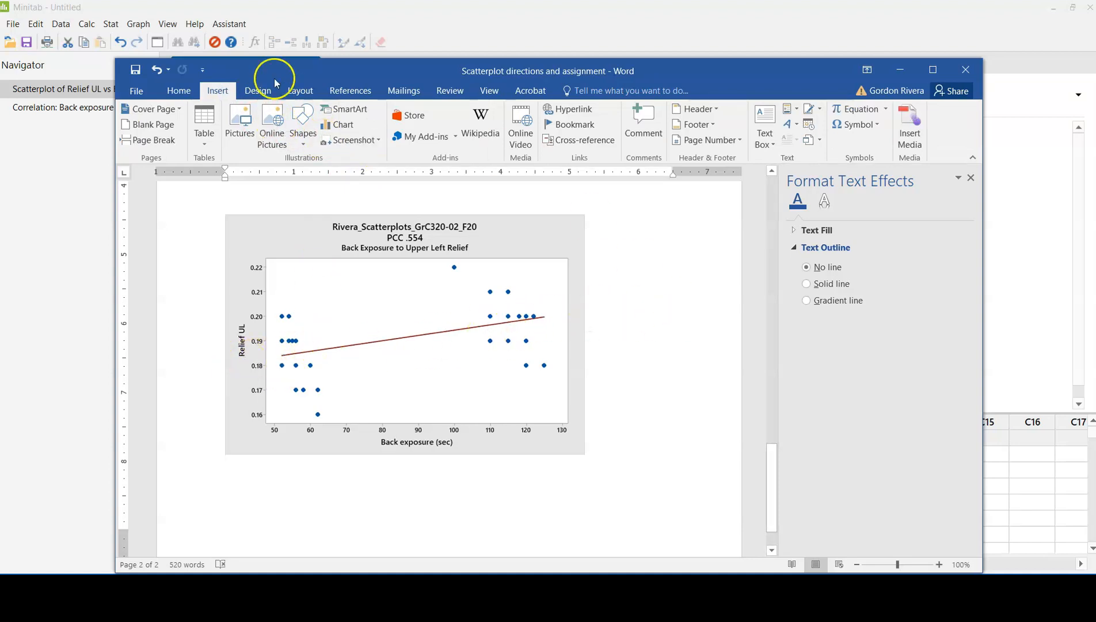
{"action": "left_click", "coordinate": [303, 121]}
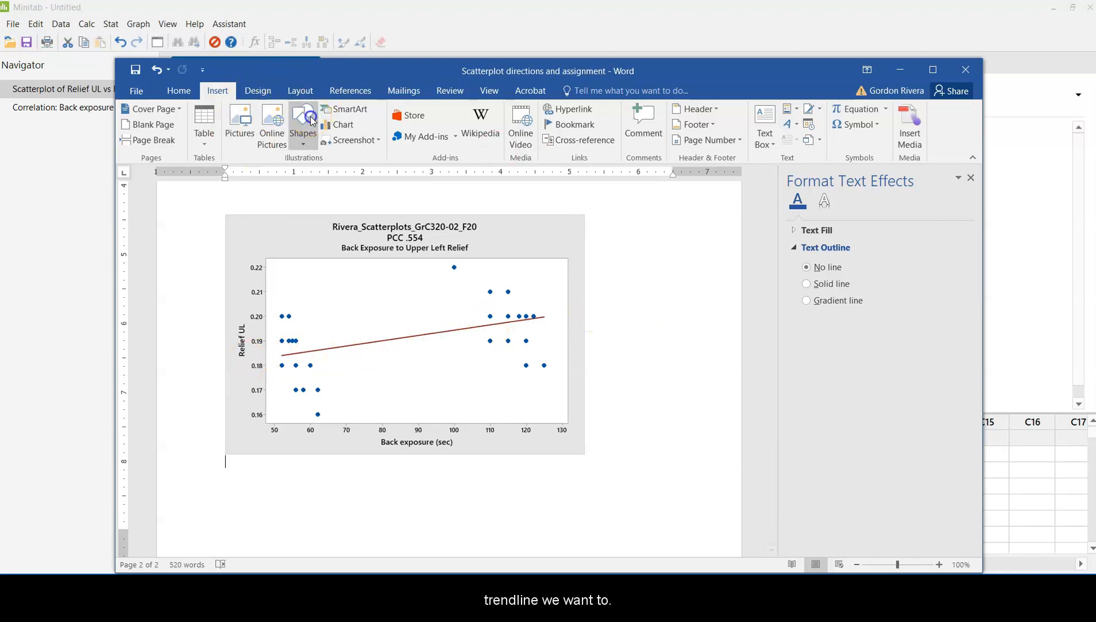
{"action": "left_click", "coordinate": [311, 173]}
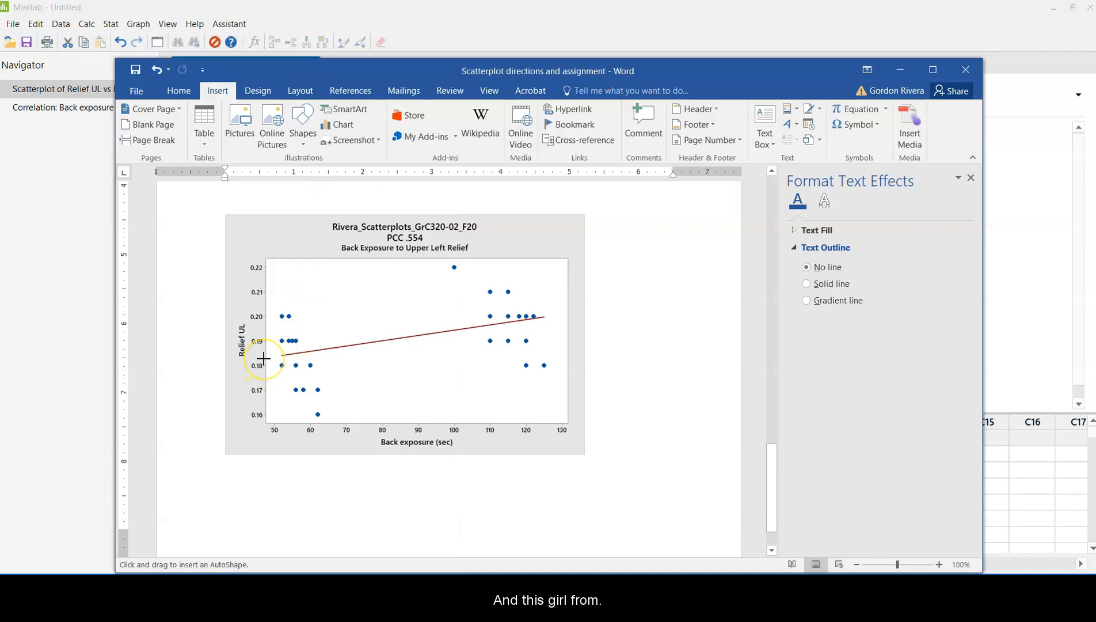
{"action": "left_click_drag", "start_coordinate": [264, 358], "coordinate": [576, 312]}
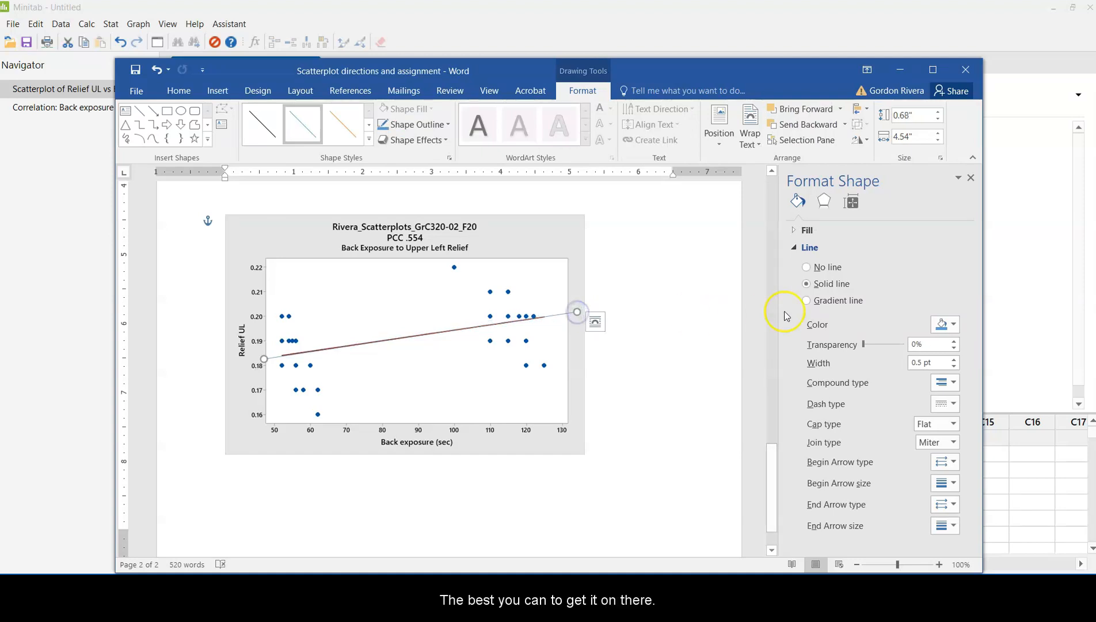
Step: Format the drawn trendline as red with a 1 pt width and deselect it
{"action": "left_click", "coordinate": [954, 325]}
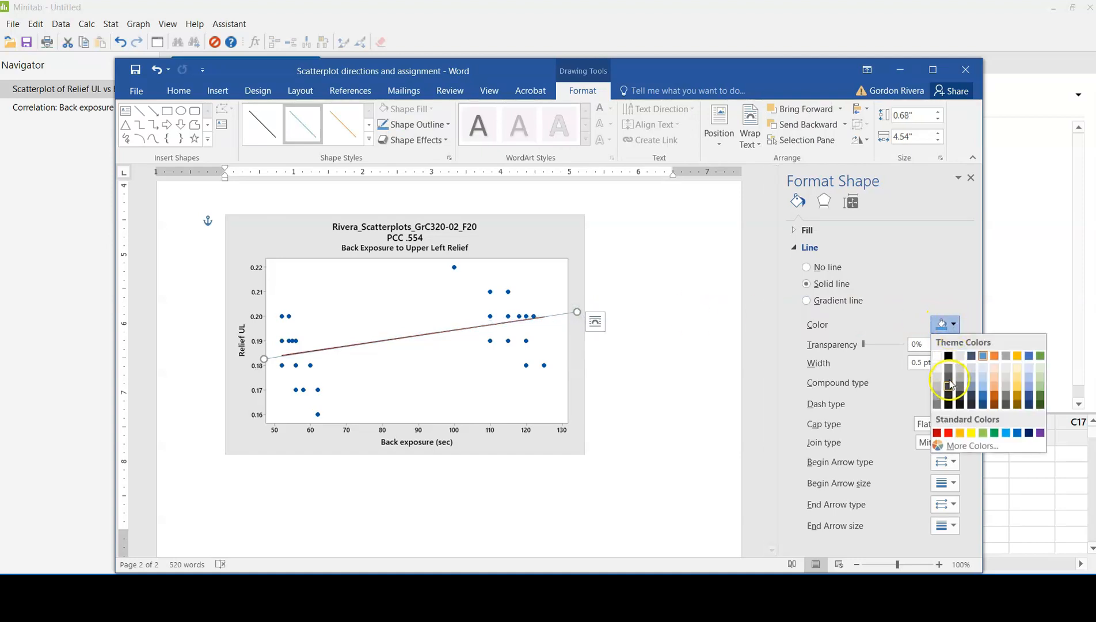
{"action": "left_click", "coordinate": [949, 433]}
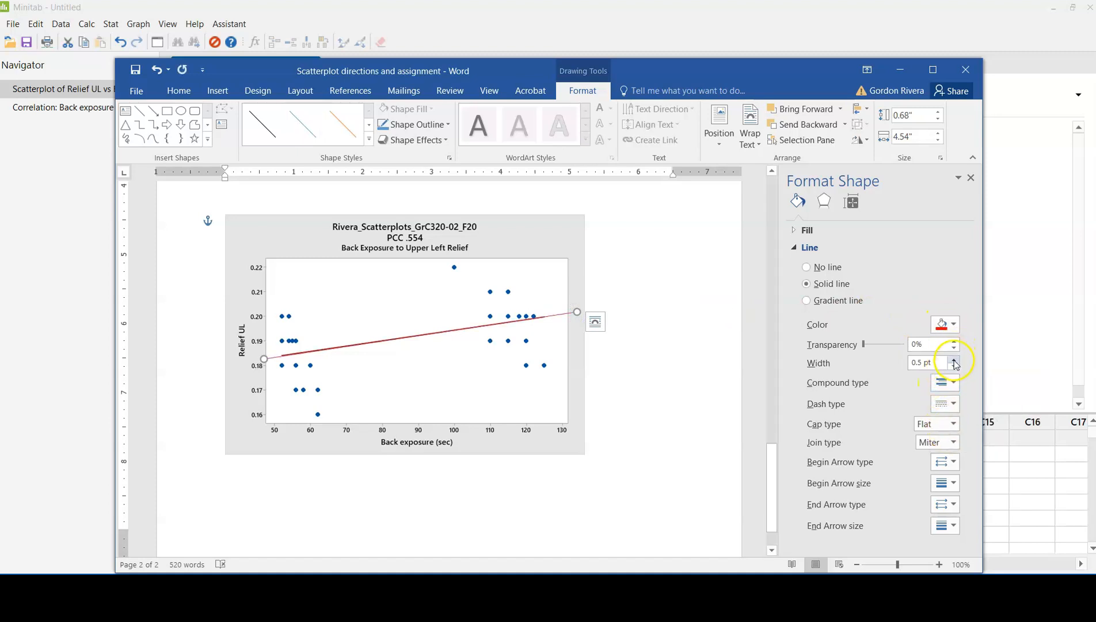
{"action": "left_click", "coordinate": [954, 358]}
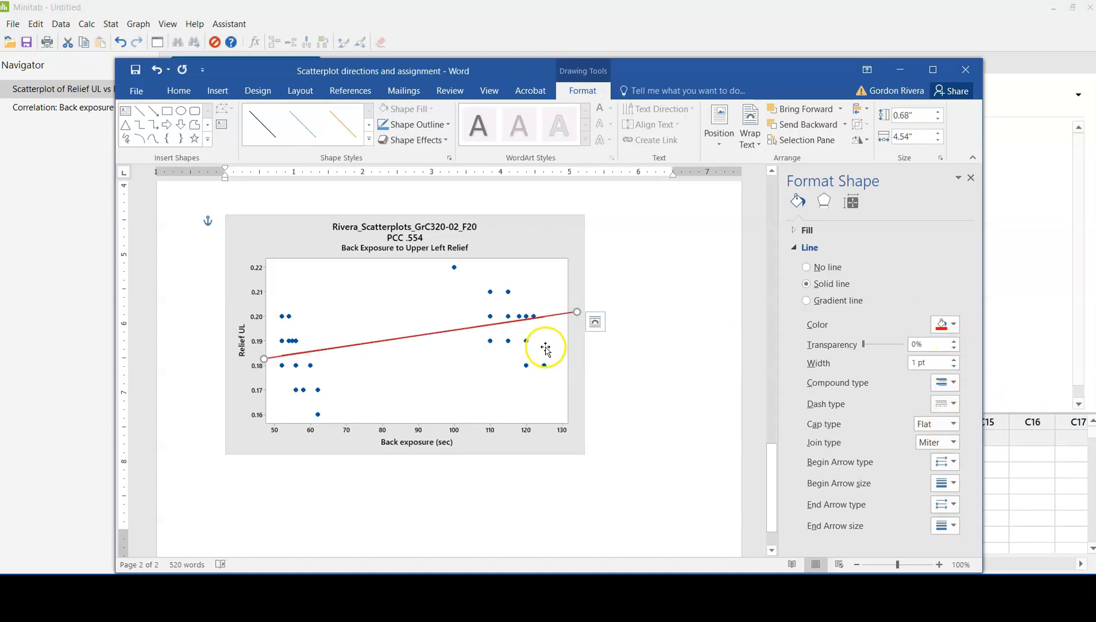
{"action": "left_click", "coordinate": [636, 340]}
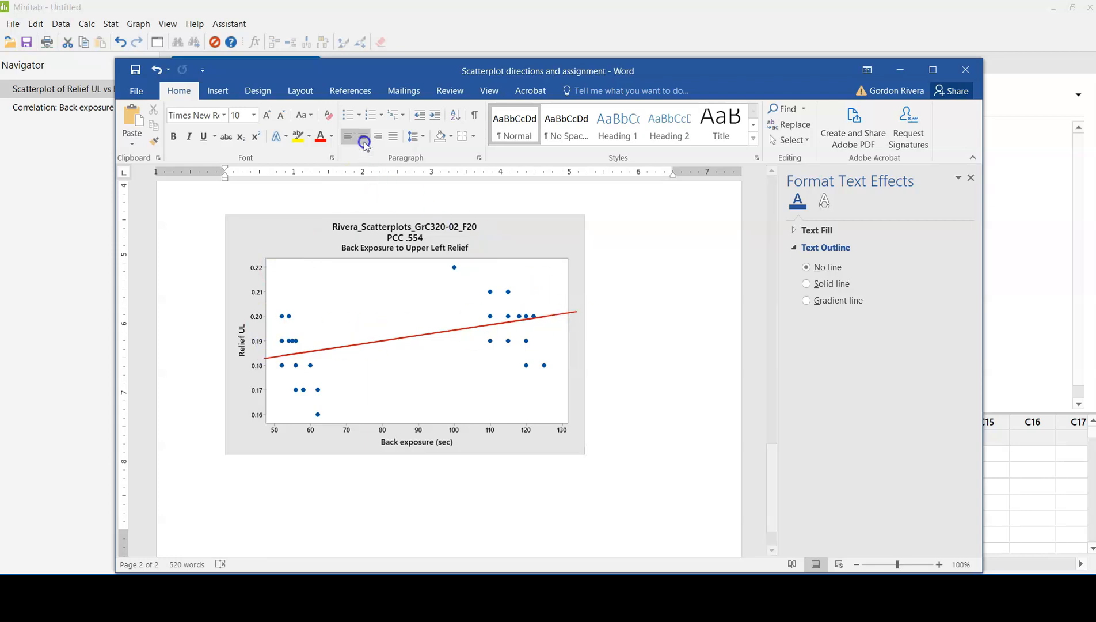
Step: Draw a vertical line about 1.19" high from back exposure 80 on the x-axis up to the red trendline
{"action": "left_click", "coordinate": [219, 95]}
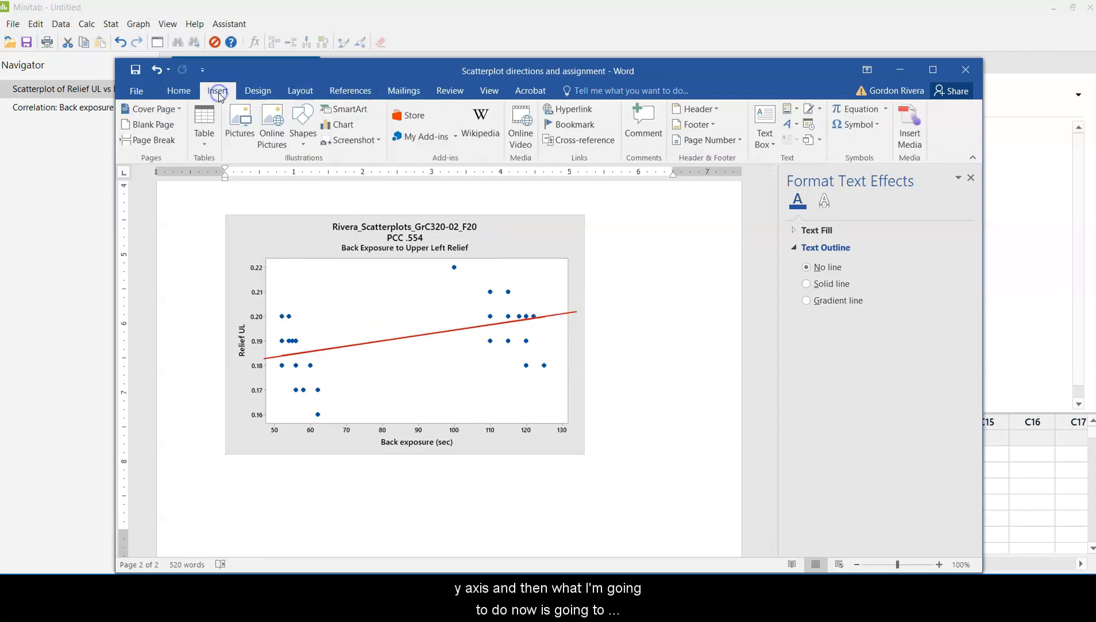
{"action": "left_click", "coordinate": [307, 133]}
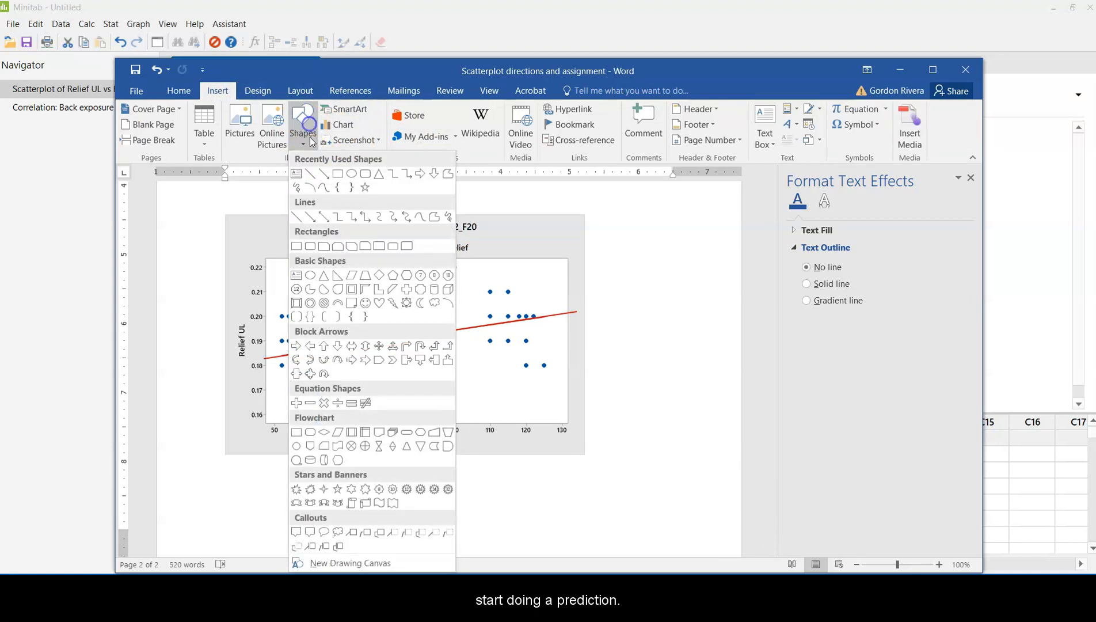
{"action": "left_click", "coordinate": [309, 174]}
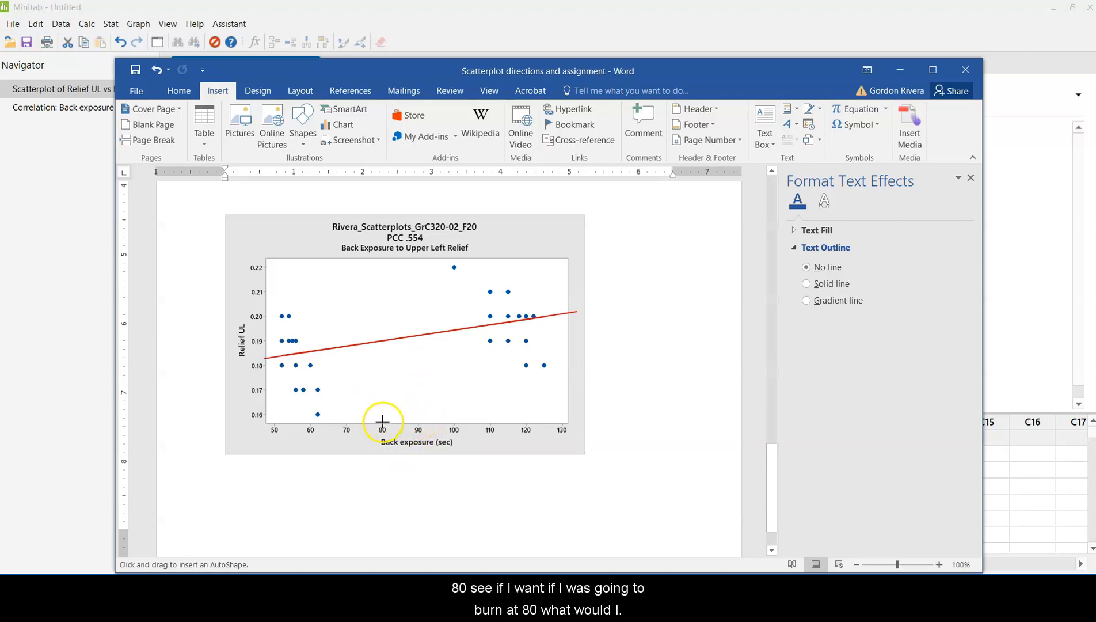
{"action": "left_click_drag", "start_coordinate": [382, 421], "coordinate": [384, 340]}
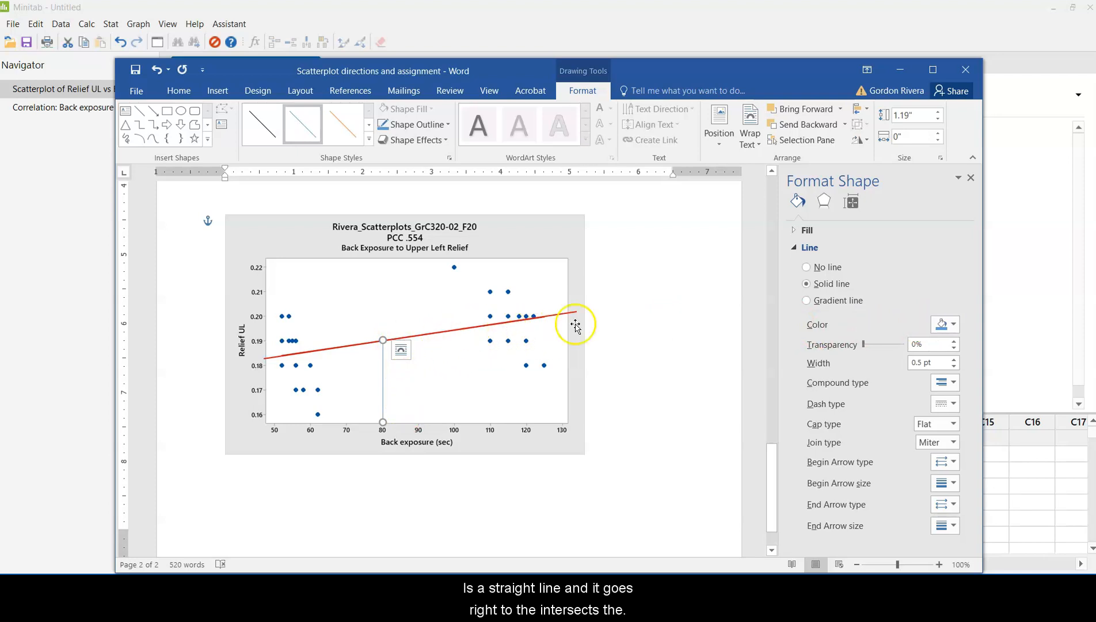
Step: Format the vertical line at 80 as black with a 1 pt width and deselect it
{"action": "left_click", "coordinate": [954, 325]}
{"action": "left_click", "coordinate": [949, 356]}
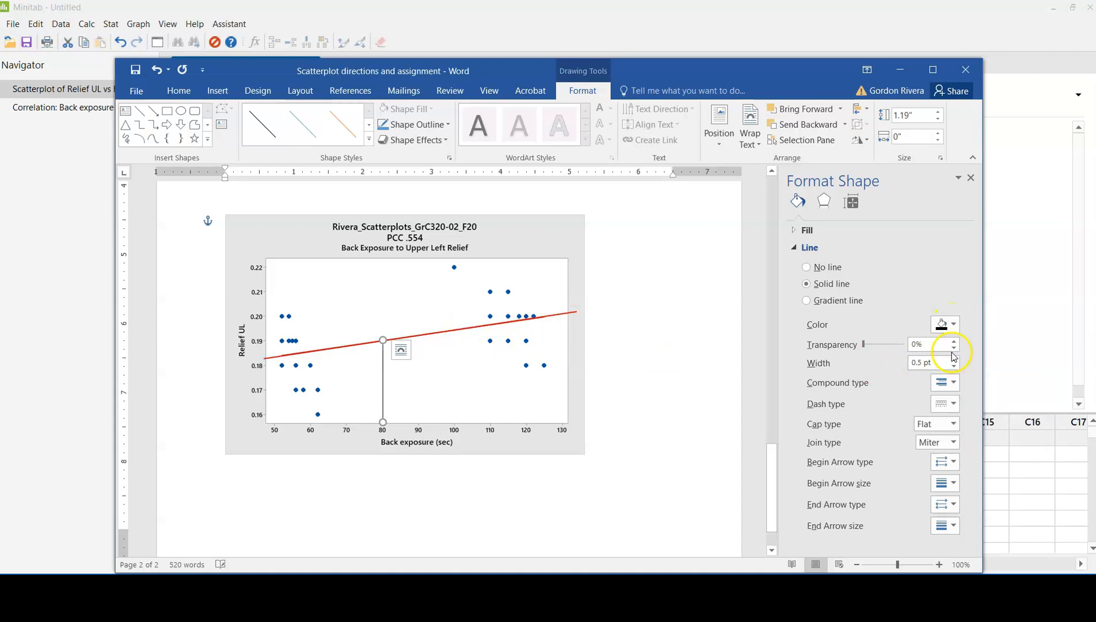
{"action": "left_click", "coordinate": [955, 359]}
{"action": "left_click", "coordinate": [954, 359]}
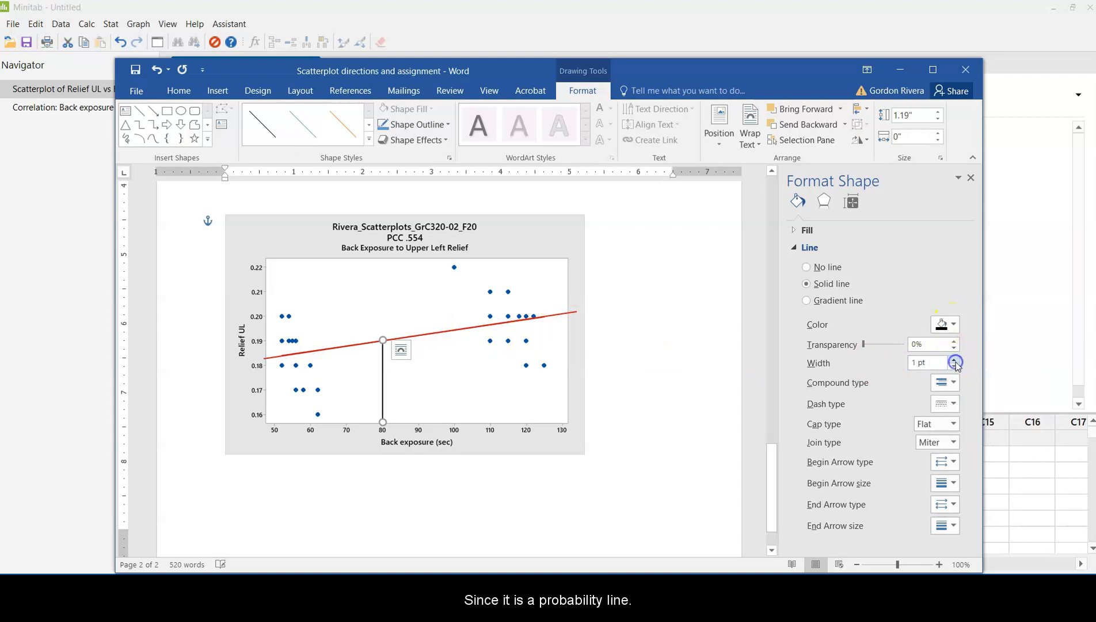
{"action": "left_click", "coordinate": [626, 418]}
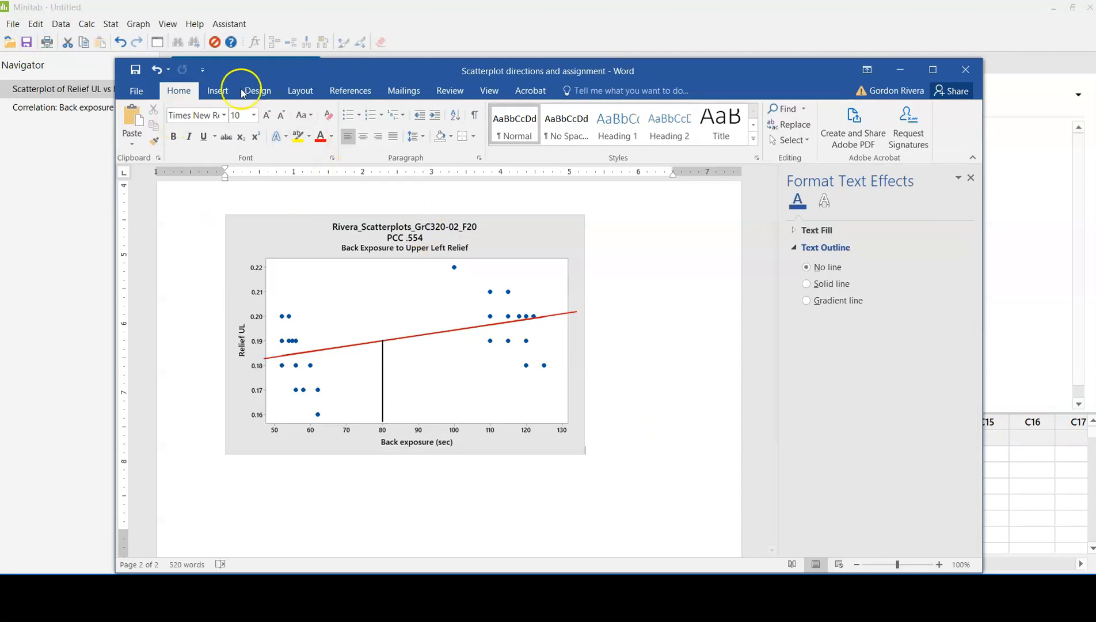
Step: Draw a horizontal line about 1.68" wide from the top of the vertical line at 80 across to the y-axis
{"action": "left_click", "coordinate": [217, 91]}
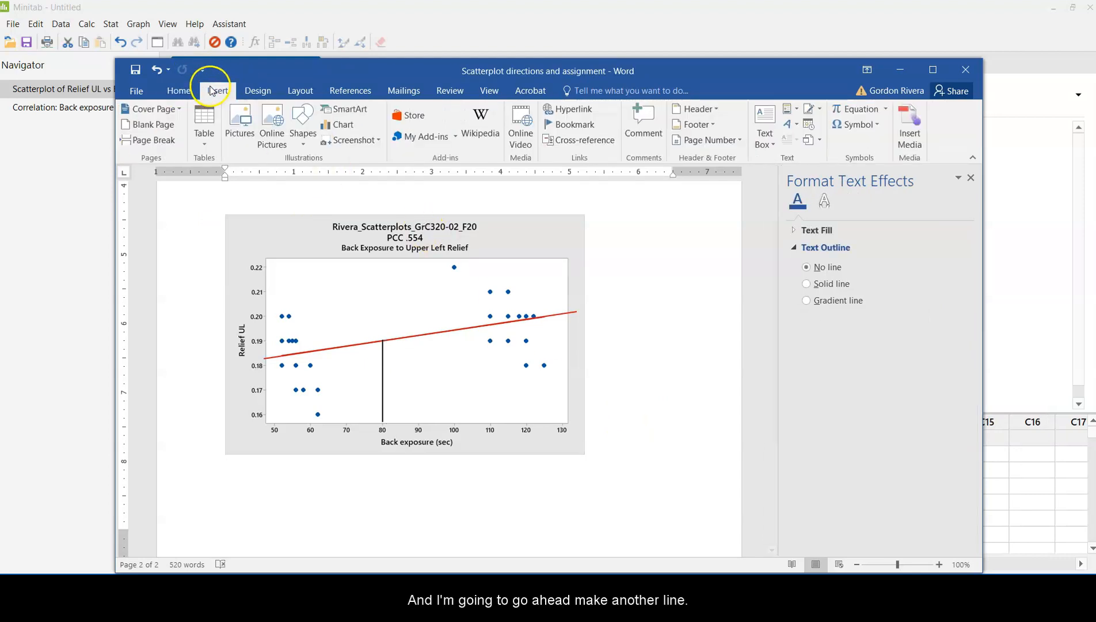
{"action": "left_click", "coordinate": [303, 124]}
{"action": "left_click", "coordinate": [315, 174]}
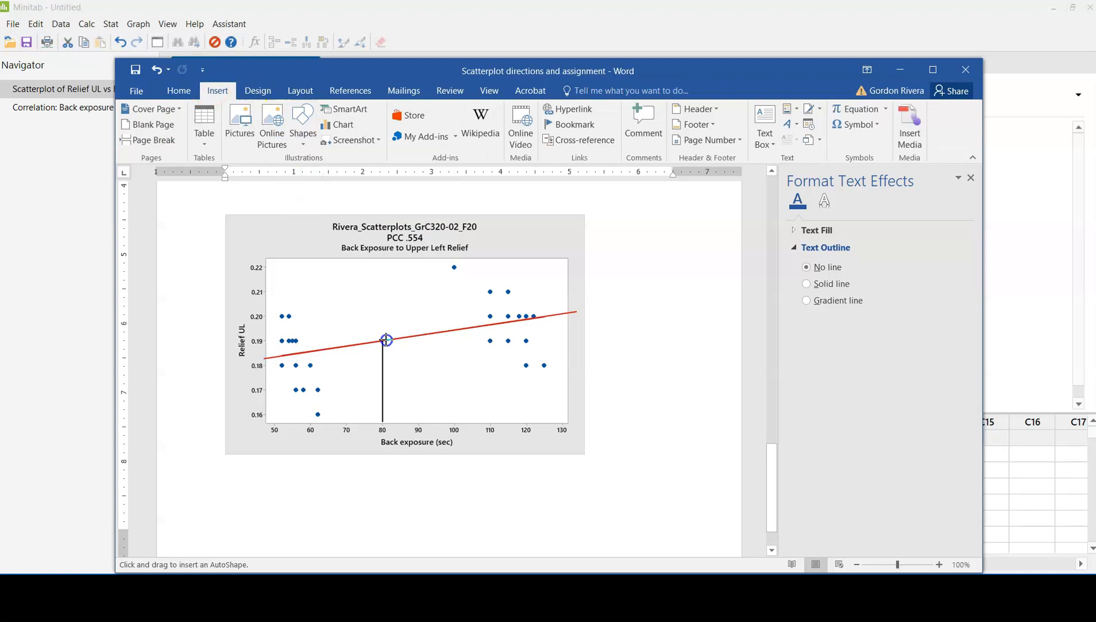
{"action": "left_click_drag", "start_coordinate": [384, 340], "coordinate": [268, 340]}
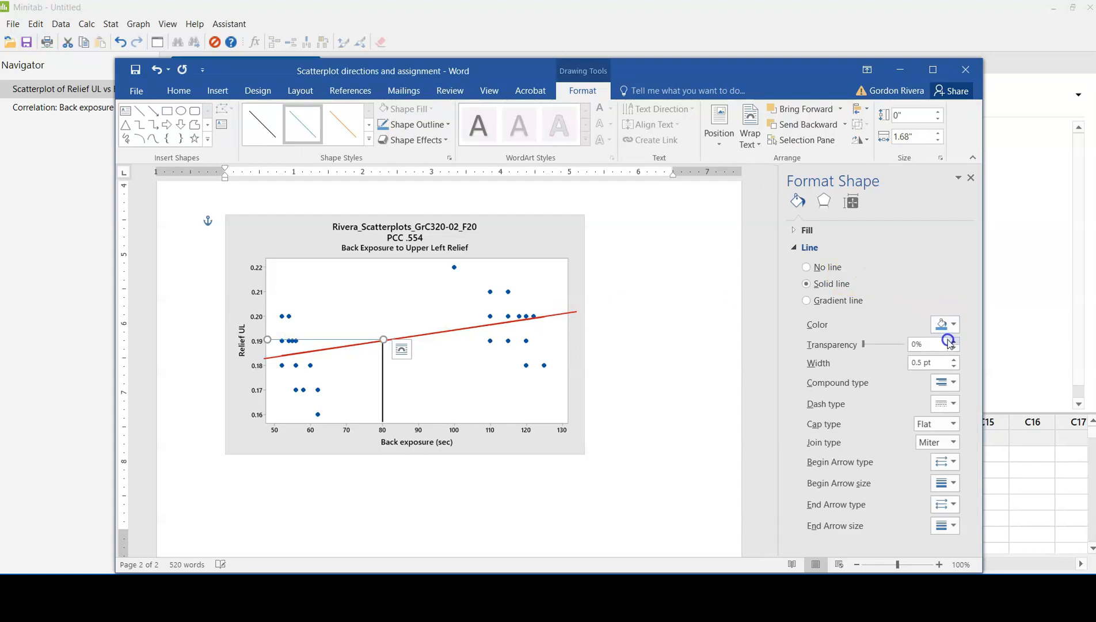
Step: Format the horizontal prediction line as black with a 1 pt width and deselect it
{"action": "left_click", "coordinate": [952, 325]}
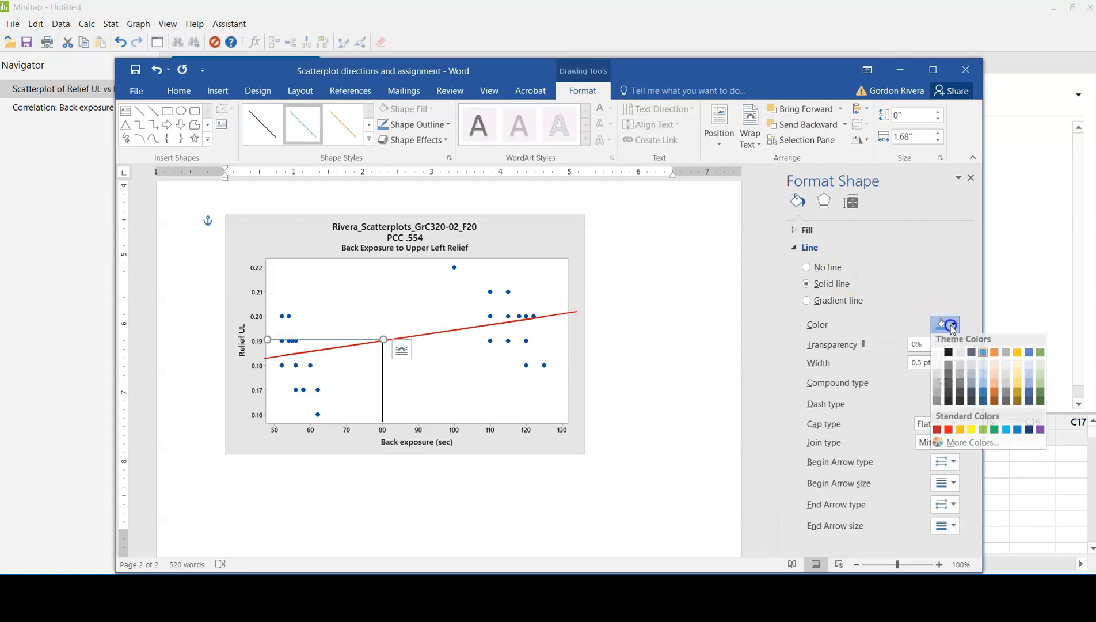
{"action": "left_click", "coordinate": [948, 360]}
{"action": "left_click", "coordinate": [955, 359]}
{"action": "left_click", "coordinate": [955, 360]}
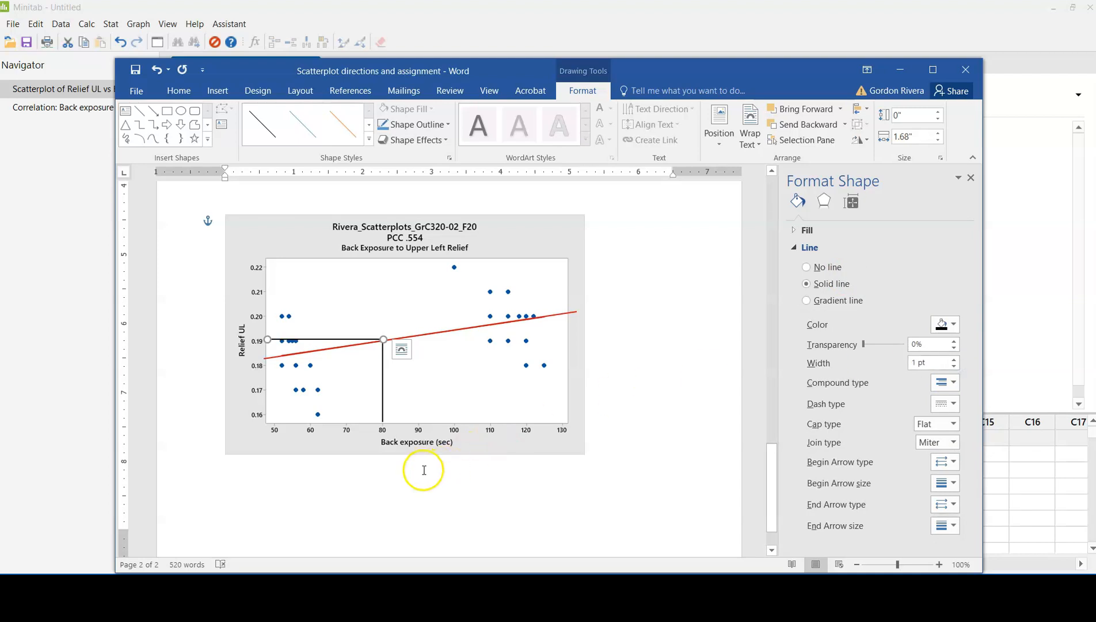
{"action": "left_click", "coordinate": [393, 475]}
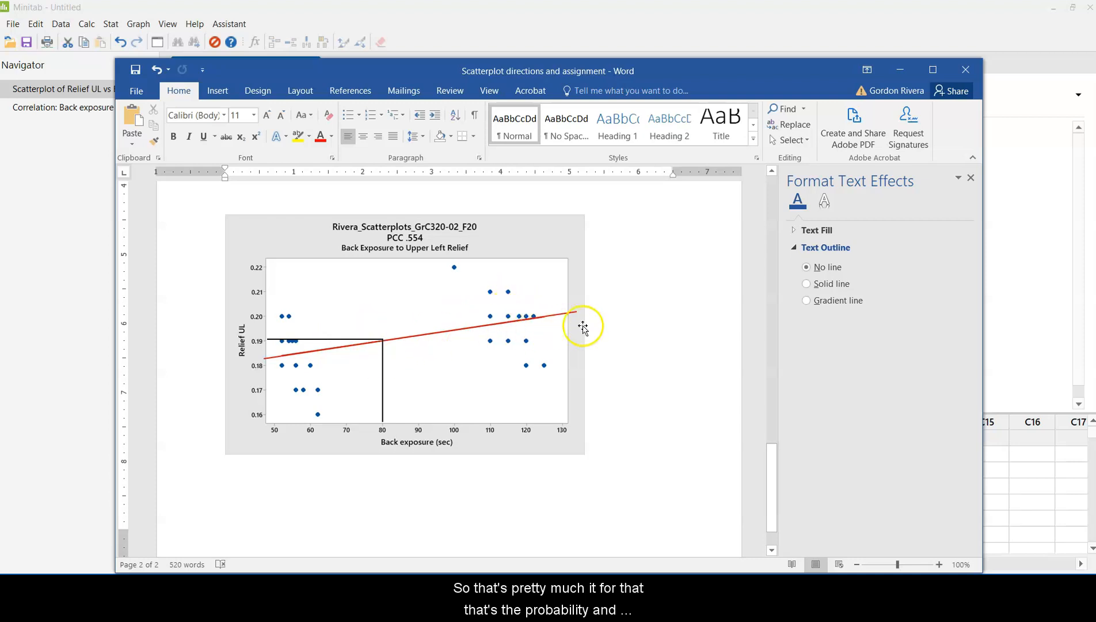
Step: Move the text box of analysis questions down beside the Back Exposure to Upper Left Relief scatterplot, aligning their top edges
{"action": "scroll", "coordinate": [583, 327], "scroll_direction": "up", "scroll_amount": 5}
{"action": "mouse_move", "coordinate": [662, 310]}
{"action": "left_mouse_down"}
{"action": "mouse_move", "coordinate": [683, 484]}
{"action": "mouse_move", "coordinate": [666, 570]}
{"action": "mouse_move", "coordinate": [657, 552]}
{"action": "mouse_move", "coordinate": [644, 554]}
{"action": "mouse_move", "coordinate": [664, 567]}
{"action": "mouse_move", "coordinate": [665, 526]}
{"action": "left_mouse_up"}
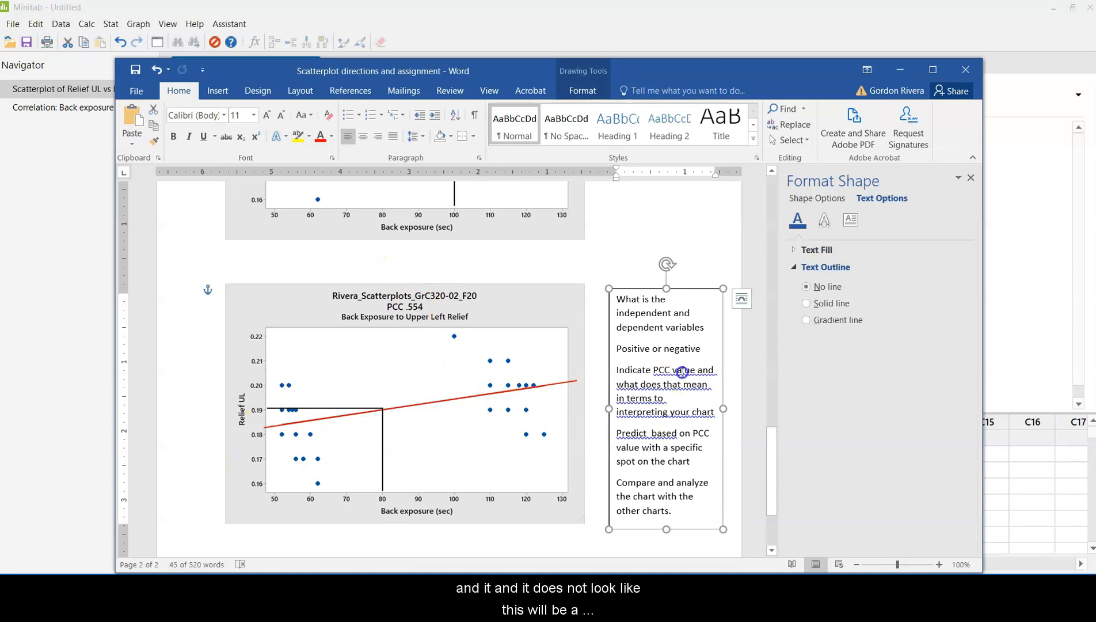
{"action": "left_click_drag", "start_coordinate": [684, 289], "coordinate": [683, 284]}
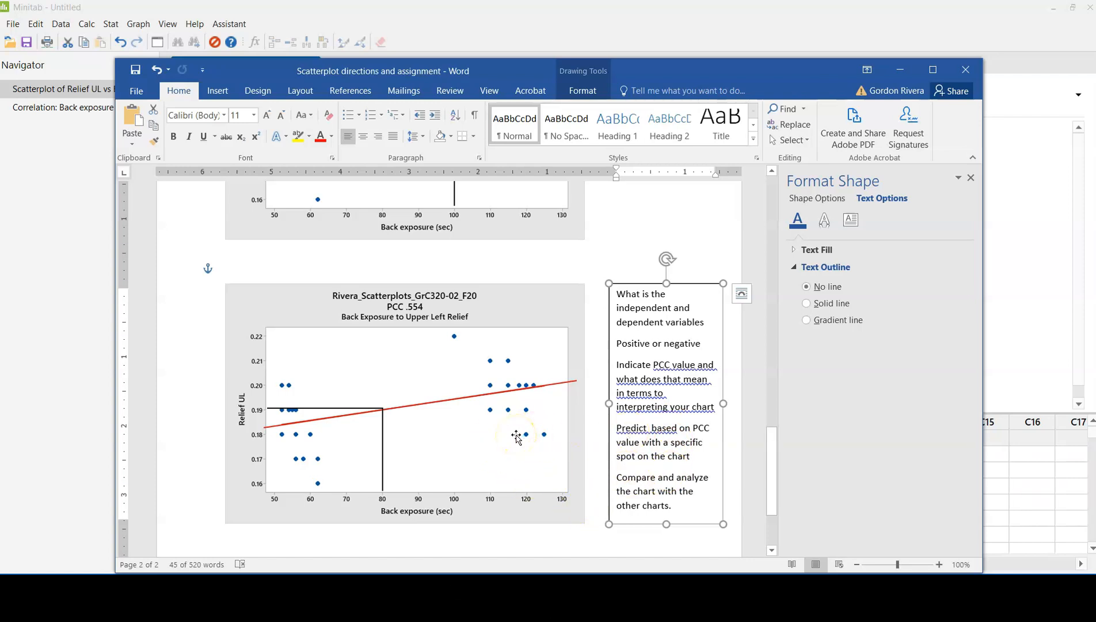
{"action": "scroll", "coordinate": [517, 438], "scroll_direction": "down", "scroll_amount": 1}
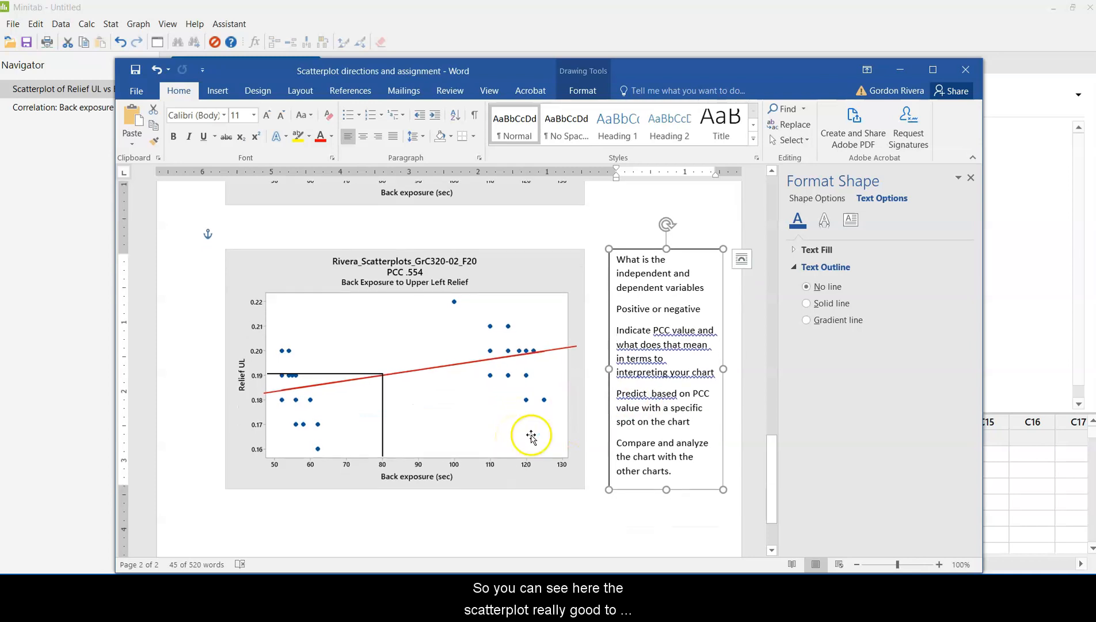